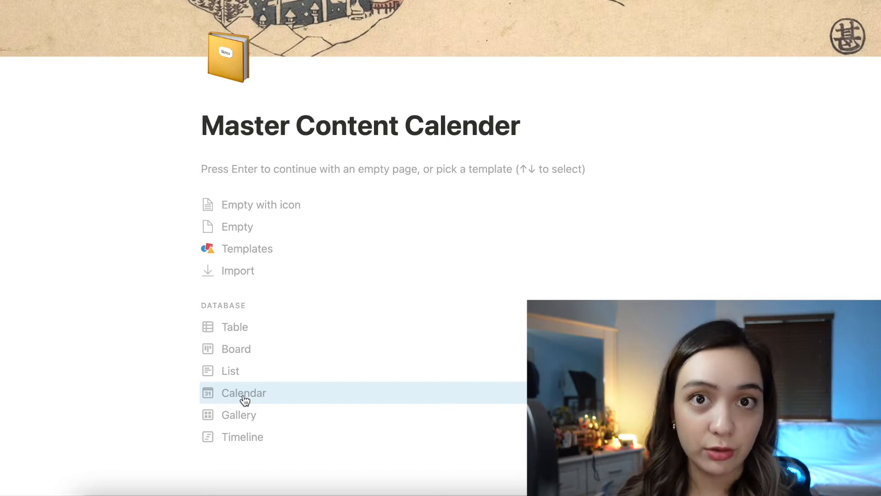
- Turn the Master Content Calender page into a table database and rename its Name column to Title
{"action": "left_click", "coordinate": [244, 331]}
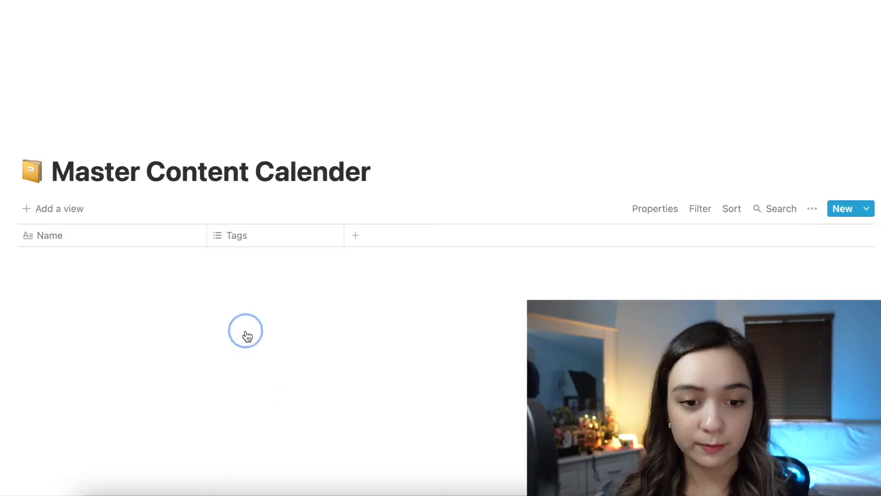
{"action": "left_click", "coordinate": [103, 237]}
{"action": "type", "text": "Title"}
{"action": "left_click", "coordinate": [164, 232]}
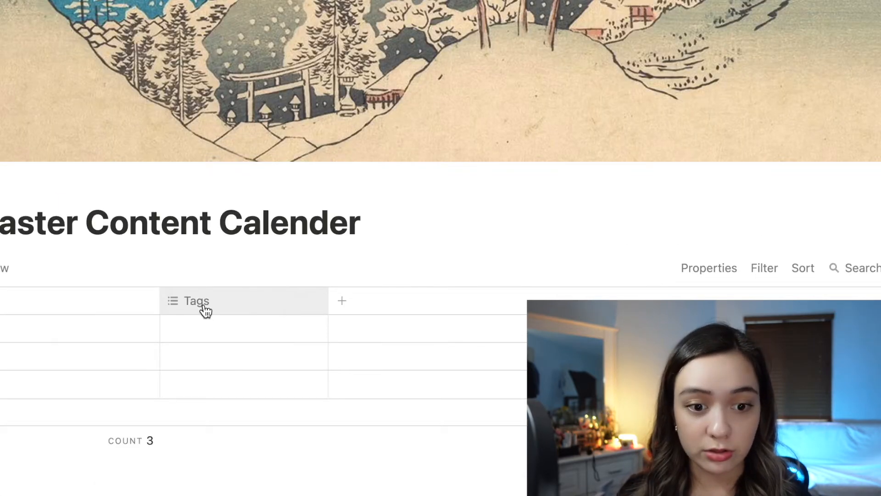
- Change the Tags column's property type from multi-select to Select
{"action": "left_click", "coordinate": [207, 310]}
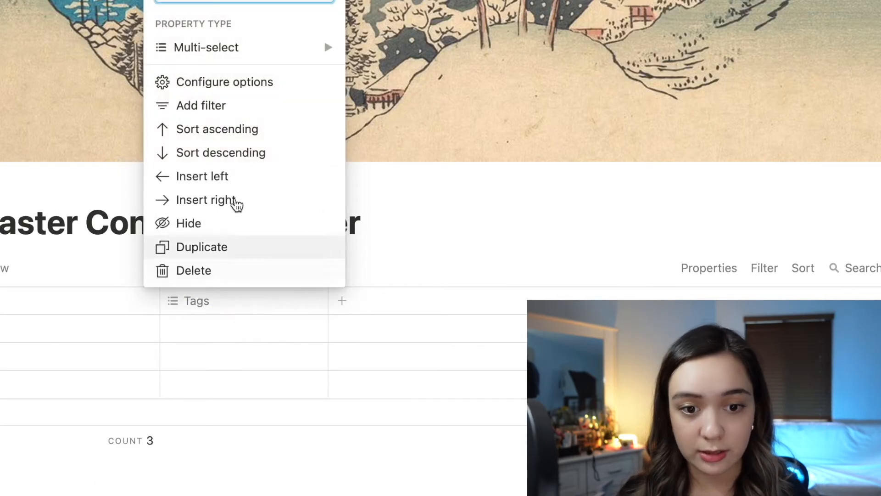
{"action": "left_click", "coordinate": [255, 59]}
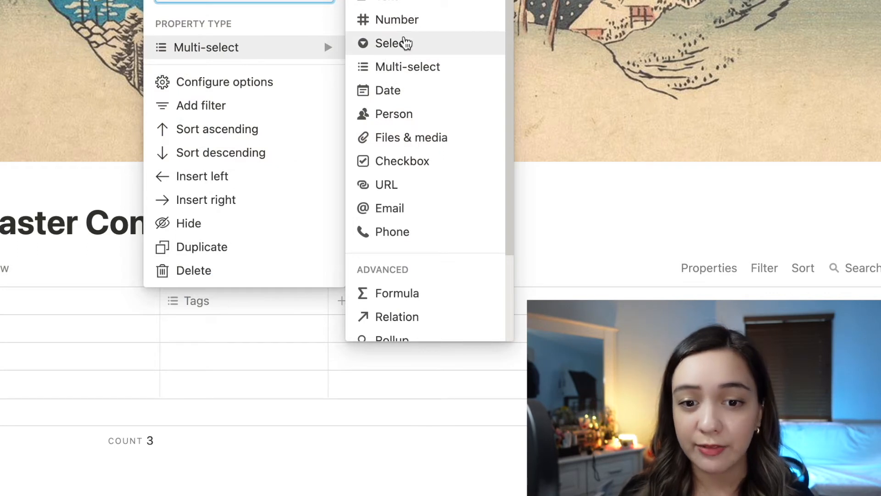
{"action": "left_click", "coordinate": [408, 46]}
- Create the tag options YouTube and Instagram in the first row, leaving Instagram as its tag
{"action": "left_click", "coordinate": [200, 322]}
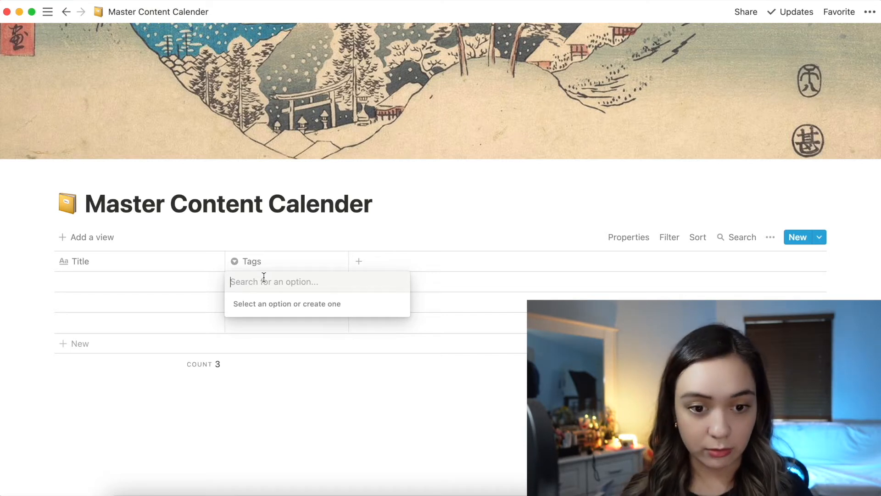
{"action": "type", "text": "YouTube"}
{"action": "key", "text": "Return"}
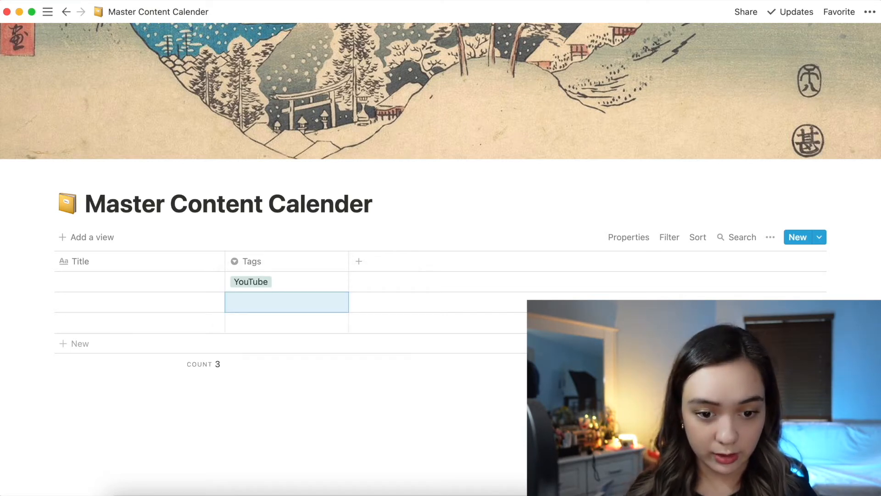
{"action": "left_click", "coordinate": [270, 278]}
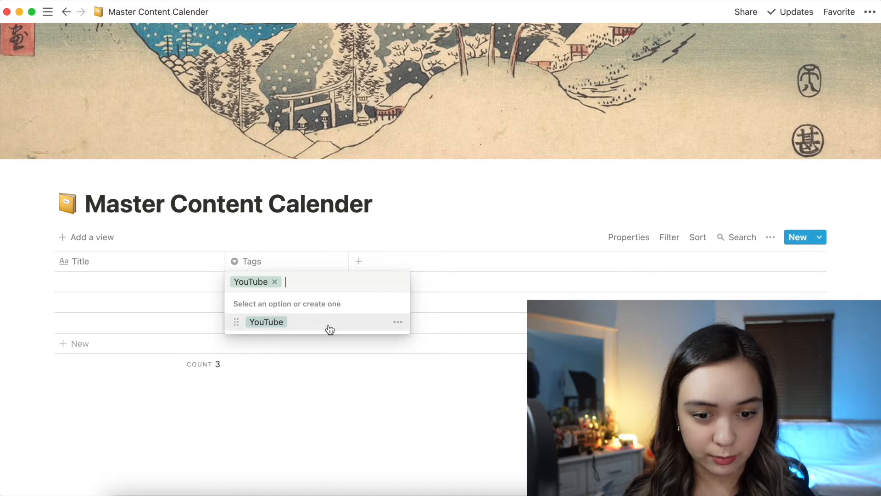
{"action": "type", "text": "Instagram"}
{"action": "key", "text": "Return"}
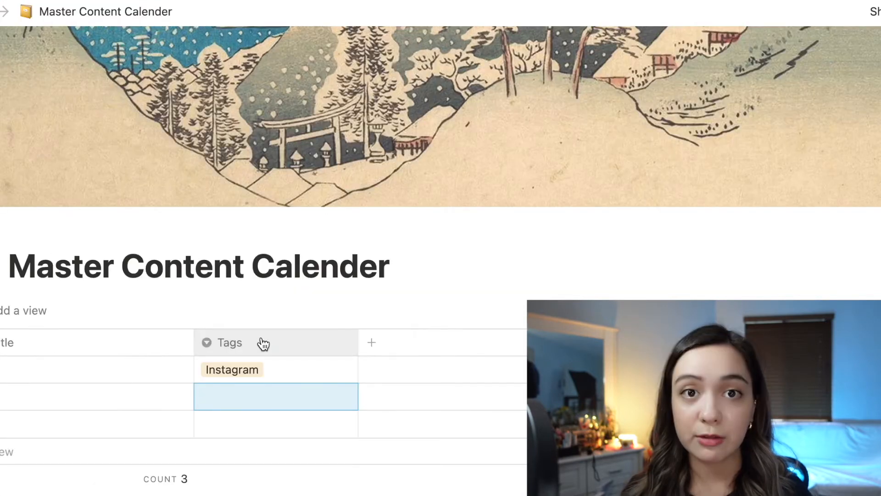
{"action": "left_click", "coordinate": [278, 261]}
{"action": "mouse_move", "coordinate": [307, 91]}
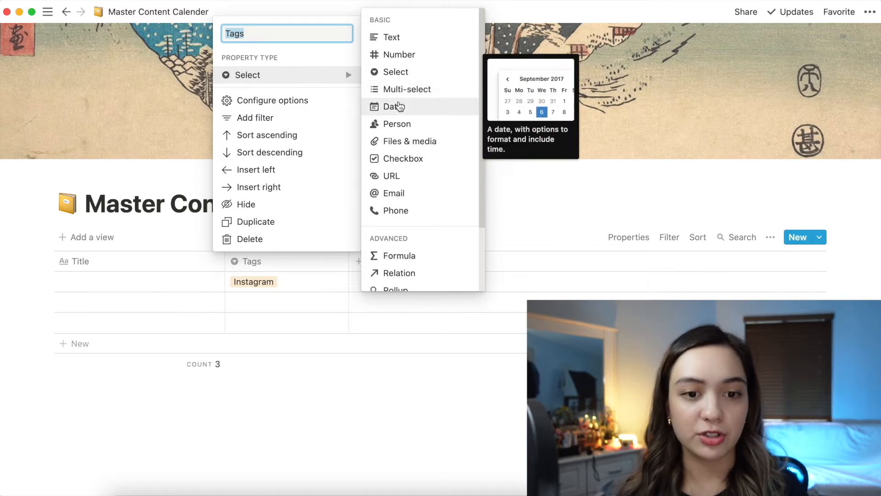
{"action": "left_click", "coordinate": [290, 284]}
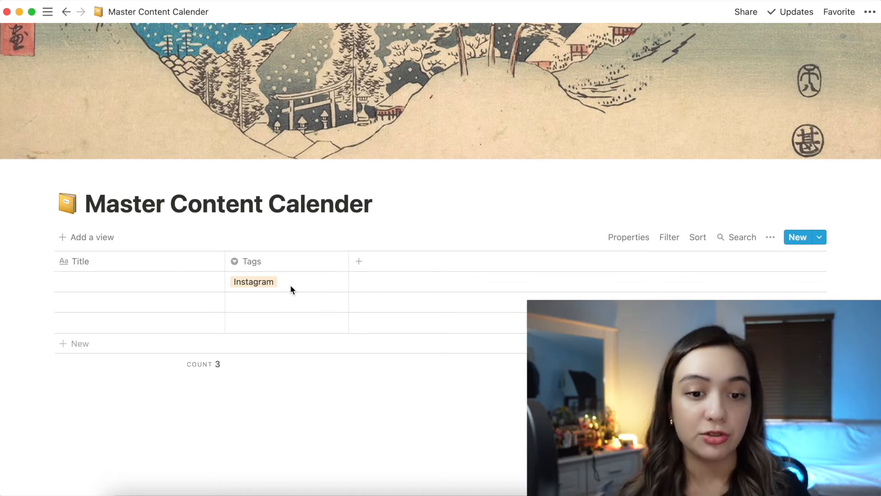
{"action": "left_click", "coordinate": [161, 303]}
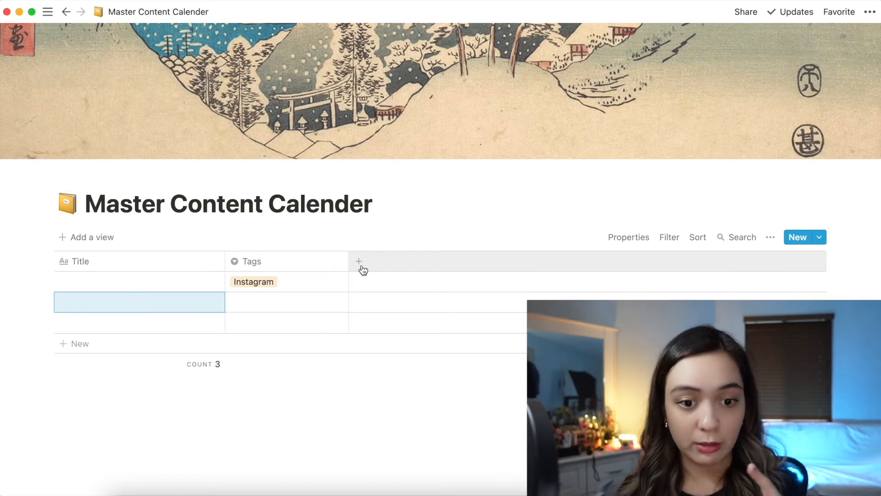
- Add a Select column named IG Pipeline after the Tags column
{"action": "left_click", "coordinate": [361, 261]}
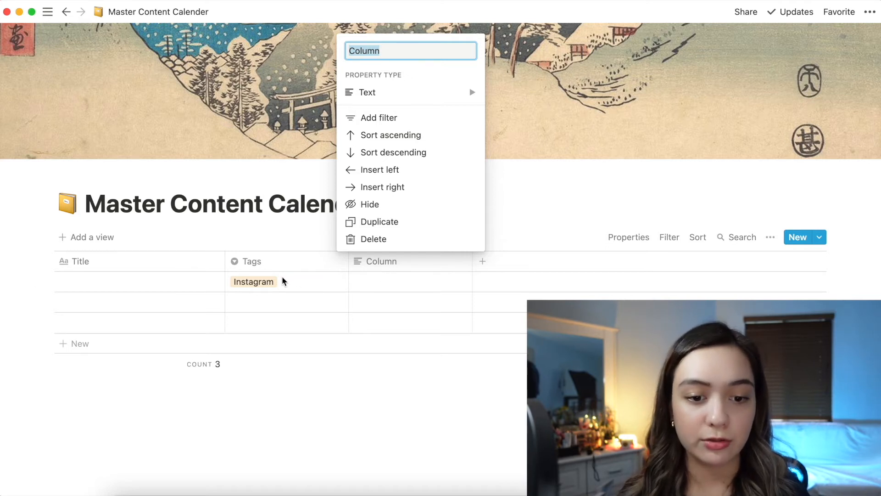
{"action": "mouse_move", "coordinate": [457, 92]}
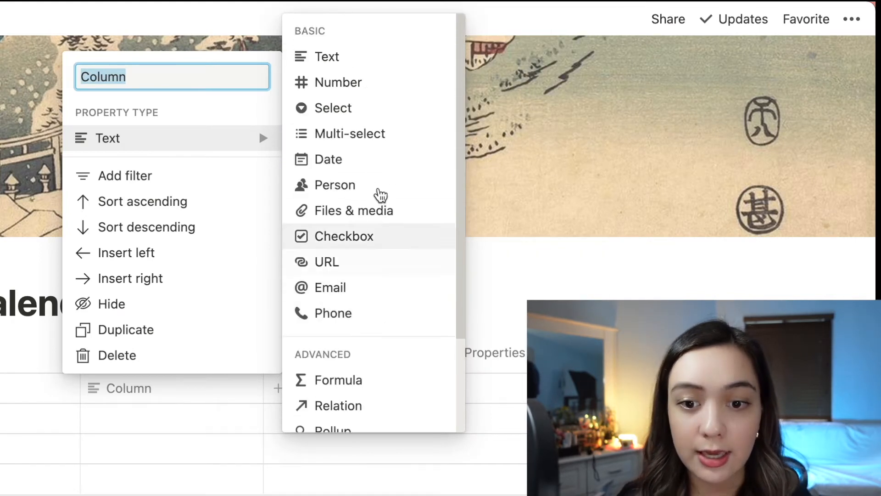
{"action": "left_click", "coordinate": [376, 110]}
{"action": "left_click", "coordinate": [135, 390]}
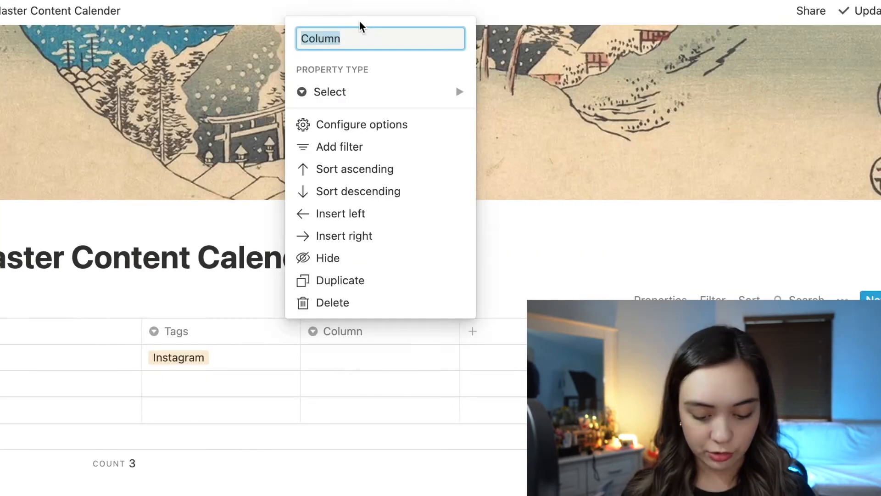
{"action": "type", "text": "IG Pipeline"}
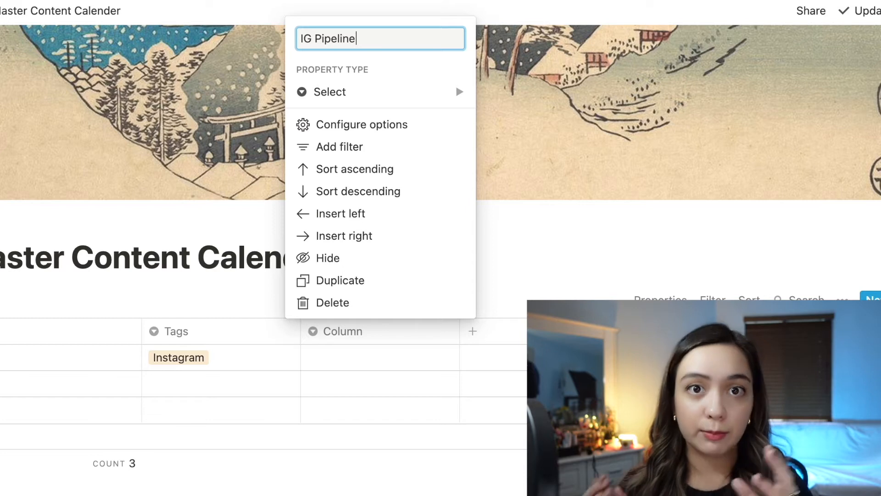
{"action": "left_click", "coordinate": [345, 360]}
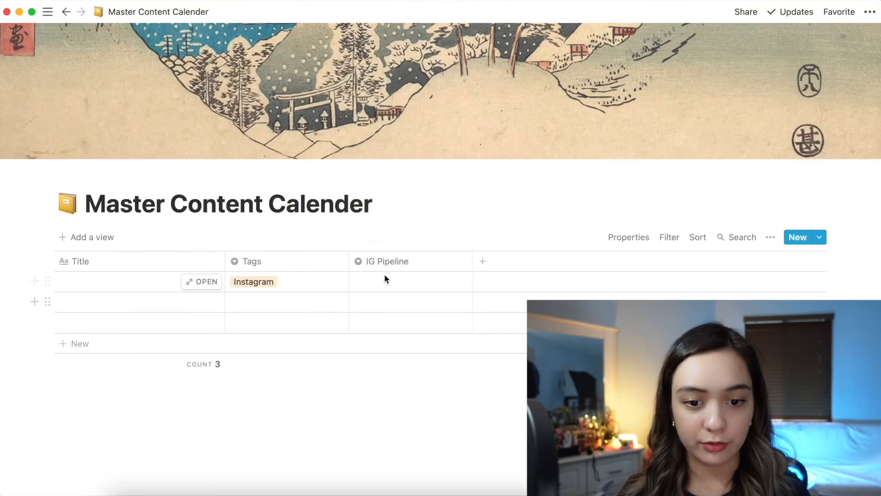
- Create the IG Pipeline options Idea and Graphics Needed in the Instagram row
{"action": "left_click", "coordinate": [384, 282]}
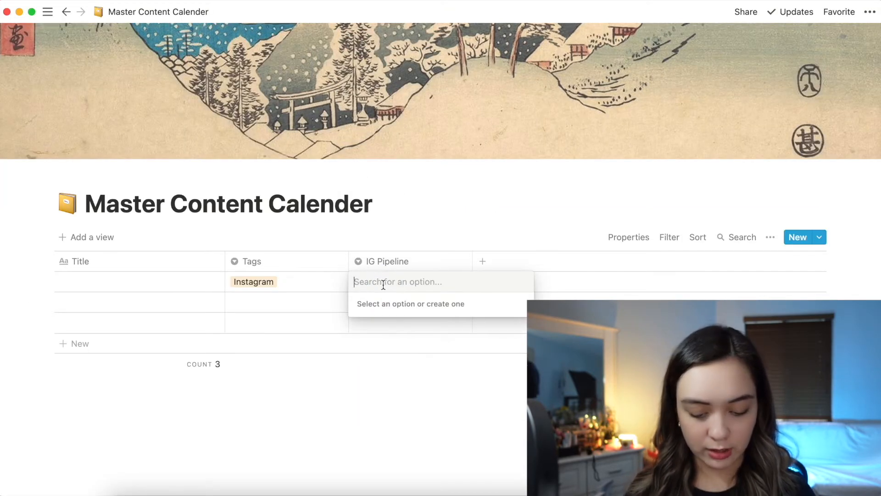
{"action": "type", "text": "Idea"}
{"action": "key", "text": "Return"}
{"action": "left_click", "coordinate": [395, 281]}
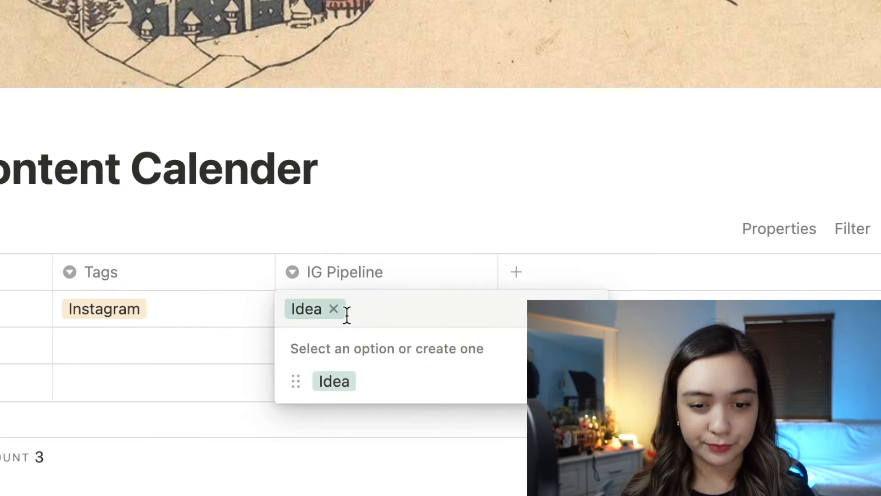
{"action": "key", "text": "BackSpace"}
{"action": "type", "text": "Graphics Nee"}
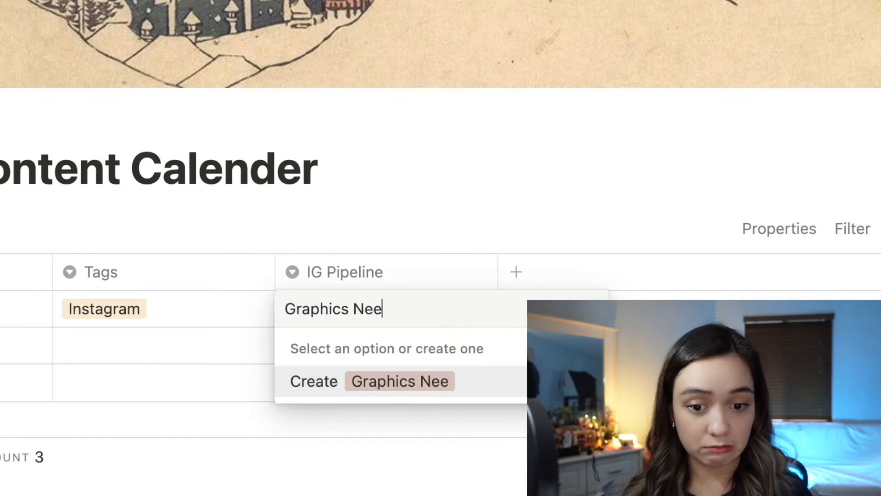
- Create the IG Pipeline options Caption Needed and To Schedule, leaving the Instagram row set to To Schedule
{"action": "key", "text": "super+BackSpace"}
{"action": "type", "text": "Caption Needed"}
{"action": "key", "text": "Return"}
{"action": "key", "text": "BackSpace"}
{"action": "type", "text": "To Schedu"}
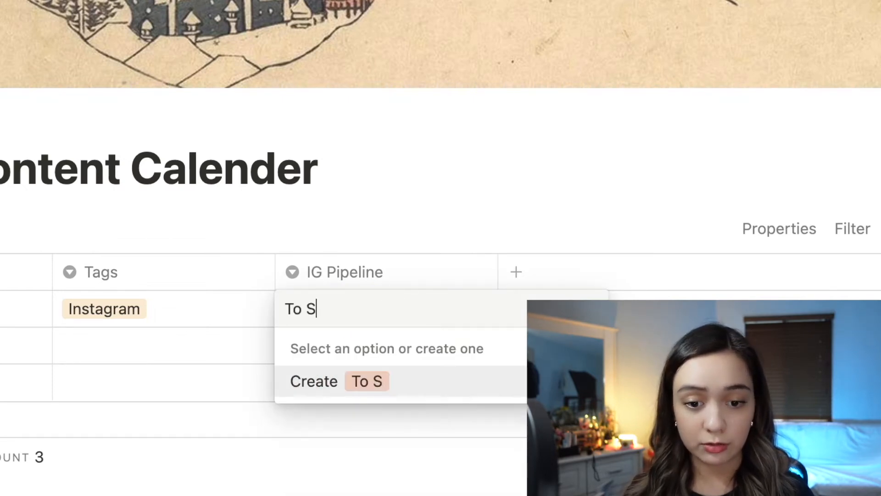
{"action": "type", "text": "le"}
{"action": "key", "text": "Return"}
{"action": "left_click", "coordinate": [392, 311]}
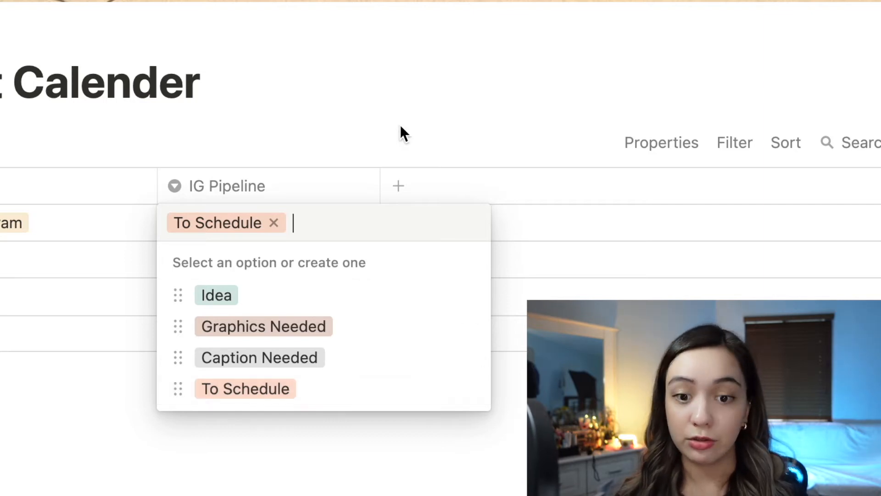
{"action": "key", "text": "Escape"}
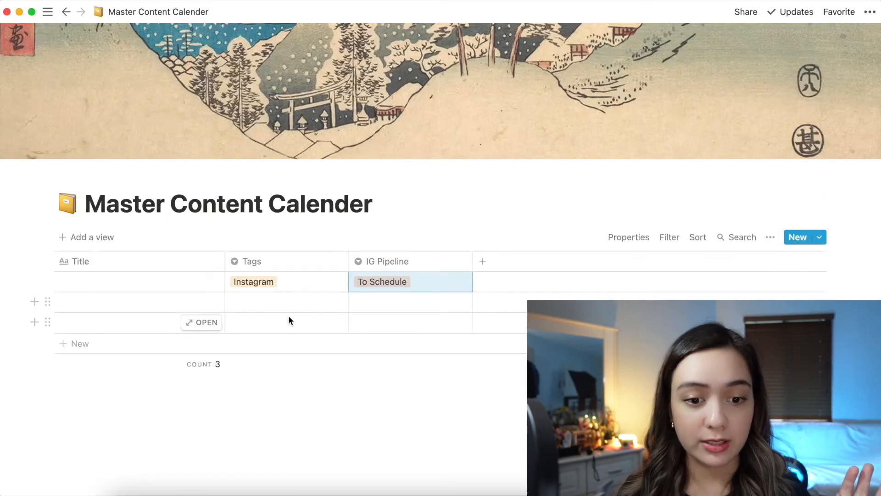
- Tag the second row as YouTube and leave its IG Pipeline value empty
{"action": "left_click", "coordinate": [56, 279]}
{"action": "left_click", "coordinate": [267, 342]}
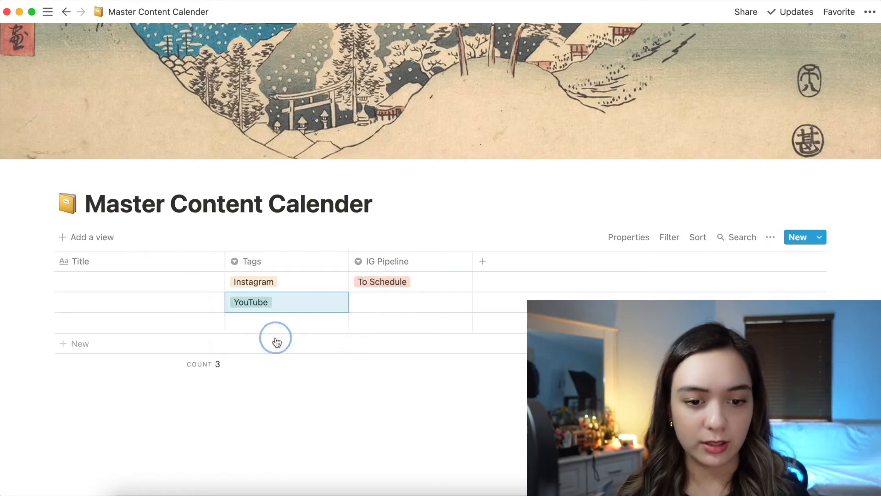
{"action": "left_click", "coordinate": [381, 305]}
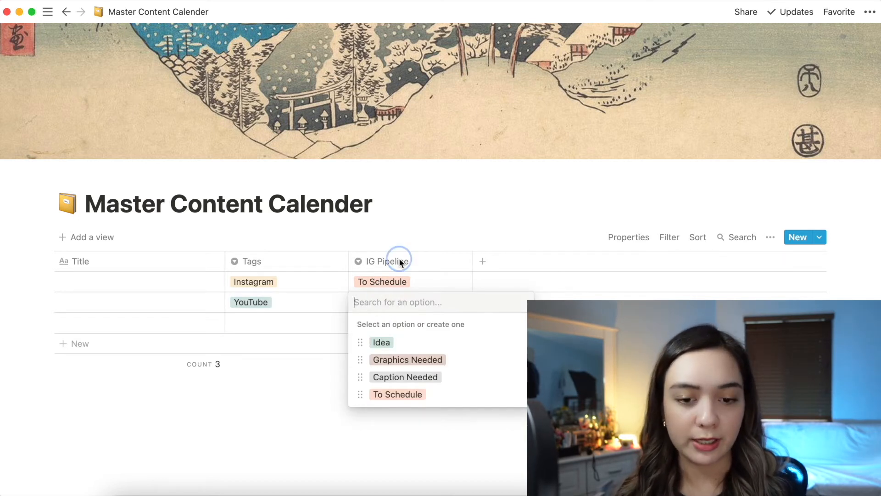
{"action": "key", "text": "Escape"}
- Add a Select column named YT Pipeline after the IG Pipeline column
{"action": "left_click", "coordinate": [266, 396]}
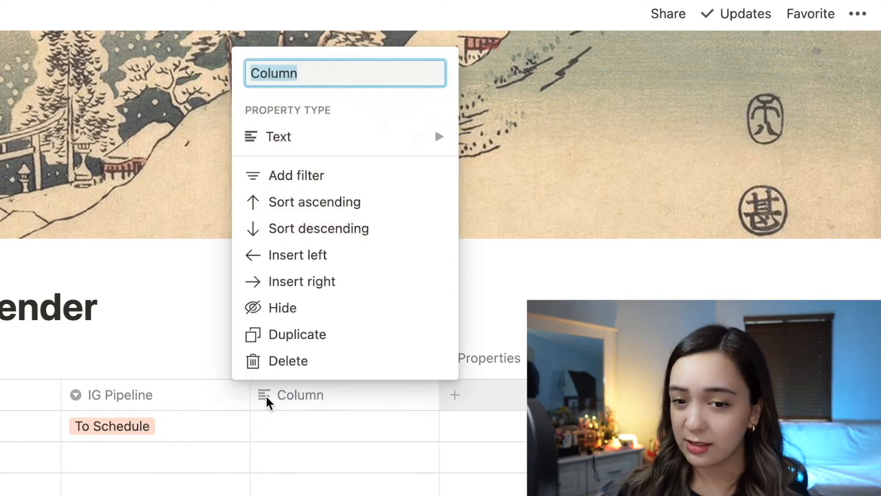
{"action": "left_click", "coordinate": [304, 138]}
{"action": "left_click", "coordinate": [523, 108]}
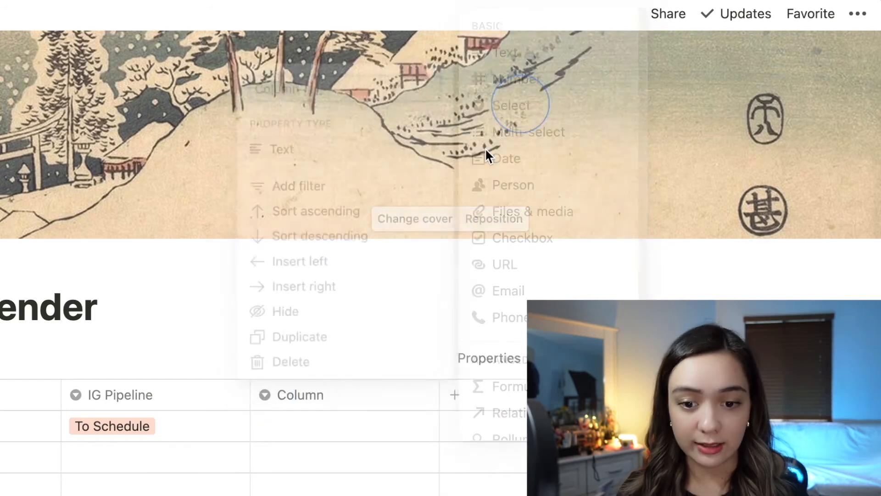
{"action": "left_click", "coordinate": [299, 395]}
{"action": "type", "text": "YT Piple"}
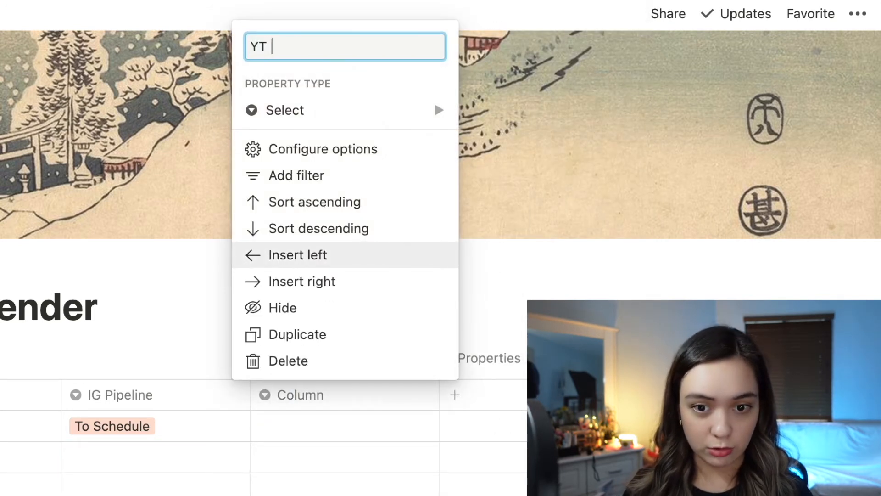
{"action": "key", "text": "BackSpace"}
{"action": "key", "text": "BackSpace"}
{"action": "type", "text": "eline"}
{"action": "key", "text": "Return"}
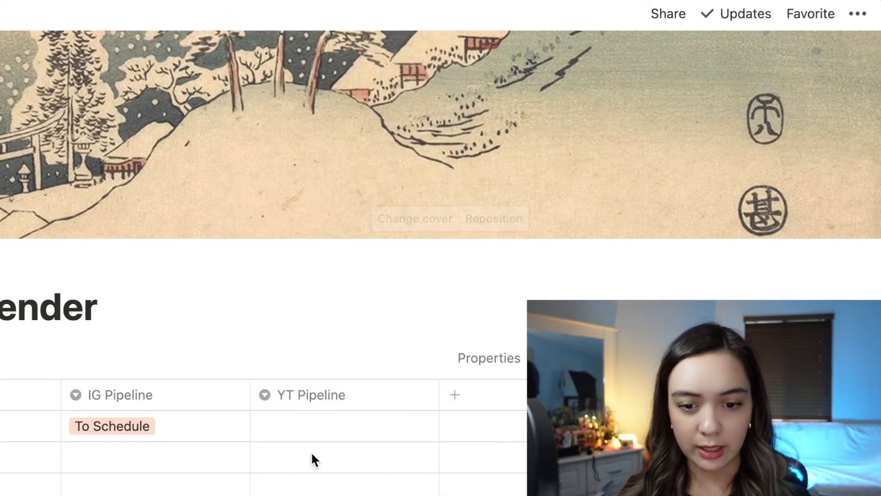
- Create the YT Pipeline options Idea, Outline Needed and To Shoot in the YouTube row
{"action": "left_click", "coordinate": [303, 452]}
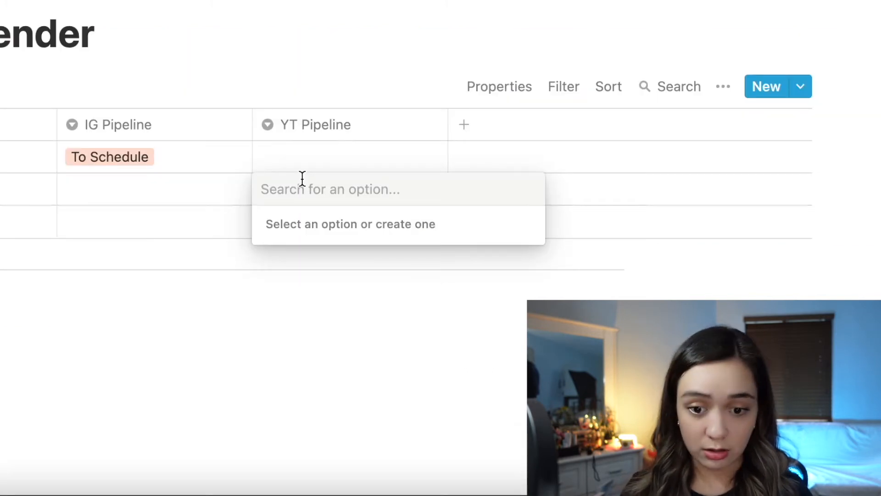
{"action": "type", "text": "Outlin"}
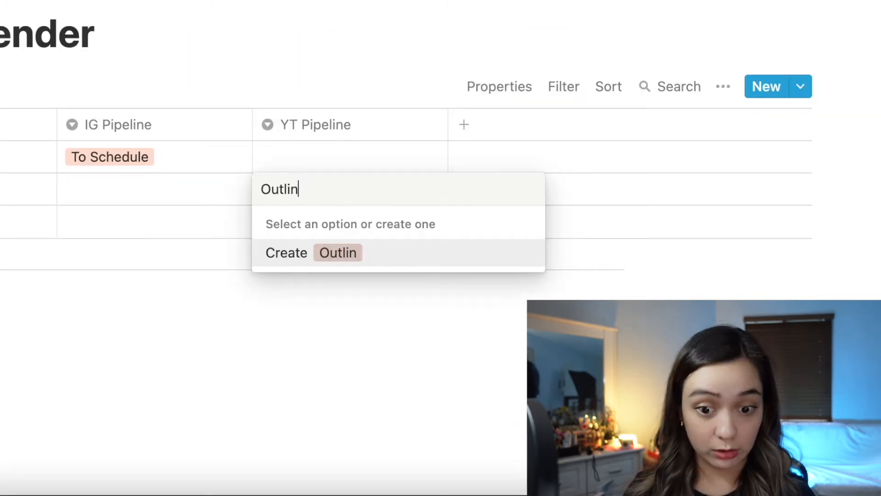
{"action": "type", "text": "e Need"}
{"action": "key", "text": "ctrl+a"}
{"action": "type", "text": "To sHoot"}
{"action": "key", "text": "BackSpace"}
{"action": "key", "text": "BackSpace"}
{"action": "key", "text": "BackSpace"}
{"action": "key", "text": "BackSpace"}
{"action": "key", "text": "BackSpace"}
{"action": "type", "text": "Shoot"}
{"action": "key", "text": "Return"}
- Create the YT Pipeline options To Edit and Scheduled, and set the YouTube row to Idea
{"action": "left_click", "coordinate": [385, 177]}
{"action": "type", "text": "To Edit"}
{"action": "key", "text": "Return"}
{"action": "key", "text": "Return"}
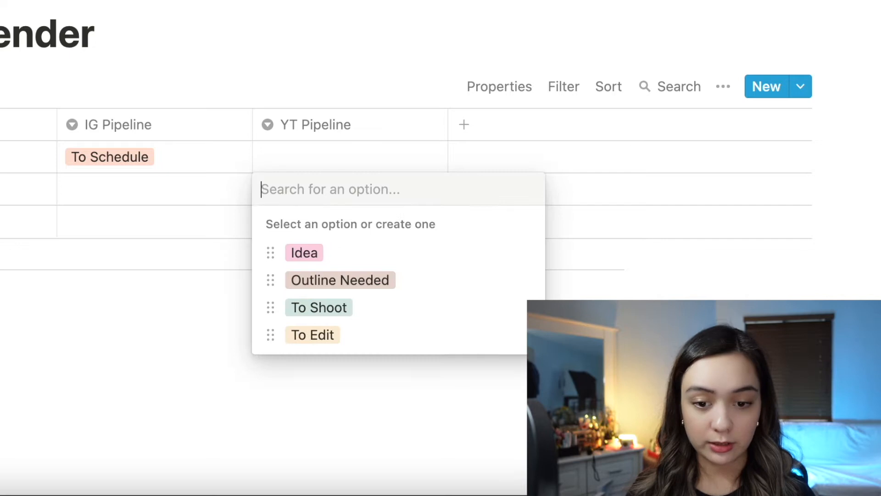
{"action": "type", "text": "Scheduled"}
{"action": "key", "text": "Escape"}
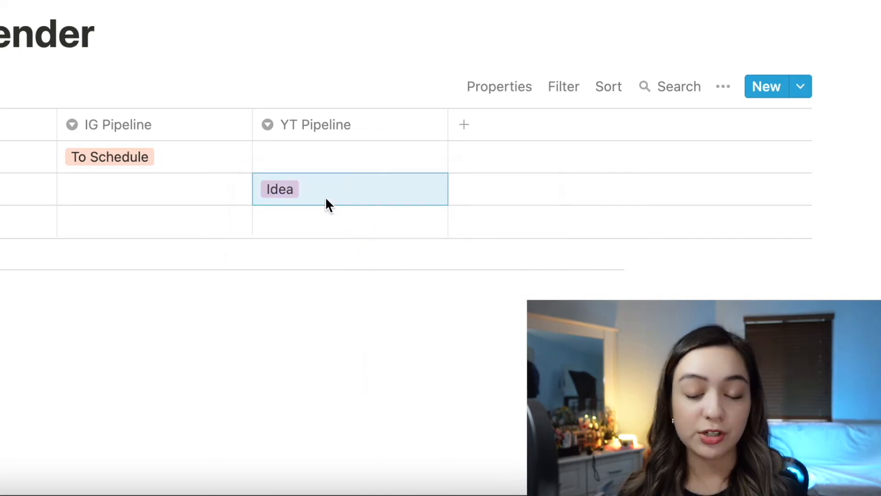
{"action": "left_click", "coordinate": [325, 197]}
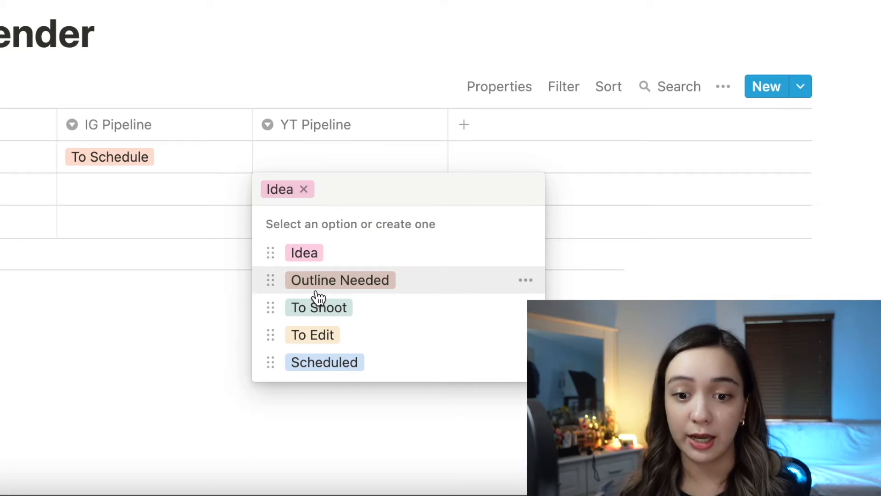
{"action": "key", "text": "Escape"}
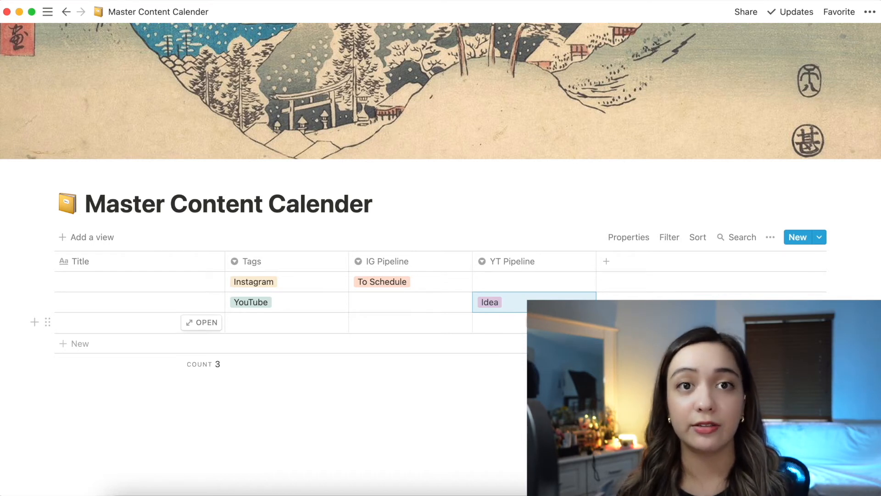
- Add a Date column named Publish Date after the YT Pipeline column
{"action": "left_click", "coordinate": [613, 264]}
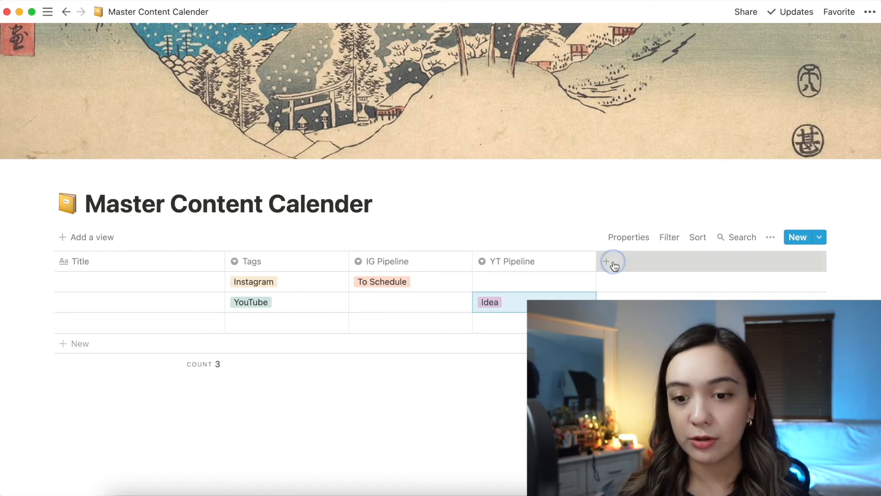
{"action": "left_click", "coordinate": [622, 93]}
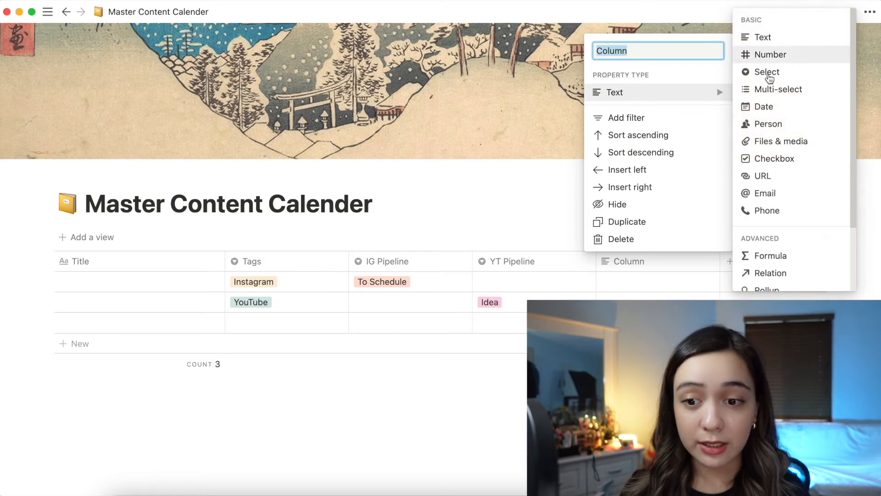
{"action": "left_click", "coordinate": [761, 109]}
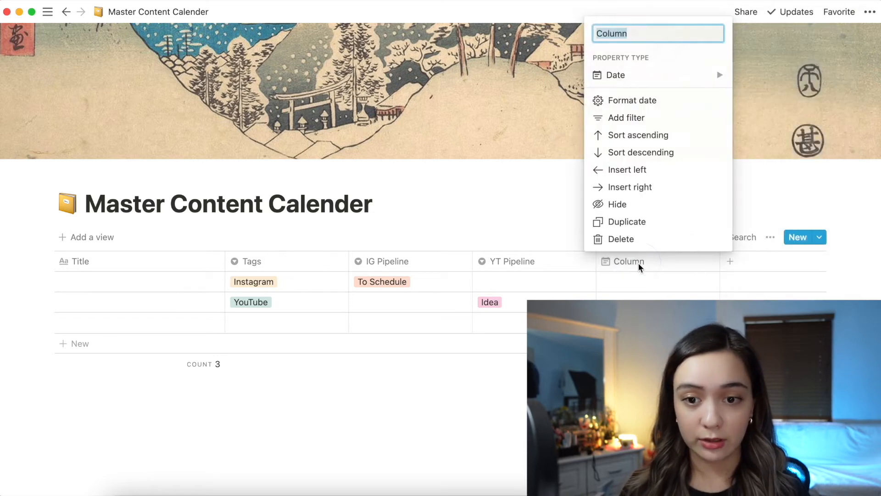
{"action": "type", "text": "Date"}
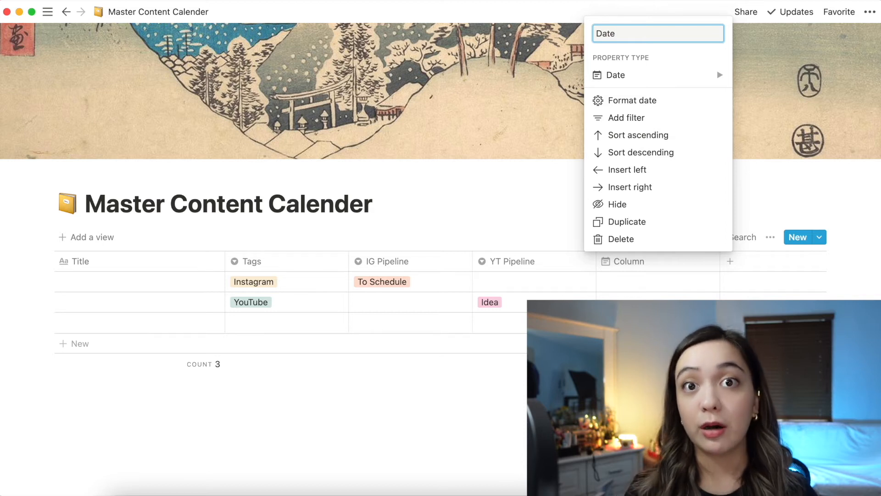
{"action": "type", "text": " Pu"}
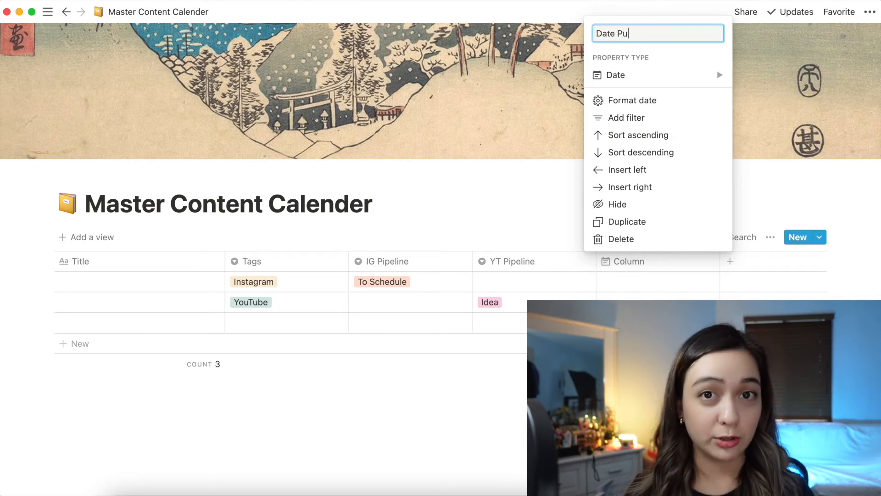
{"action": "type", "text": "blish"}
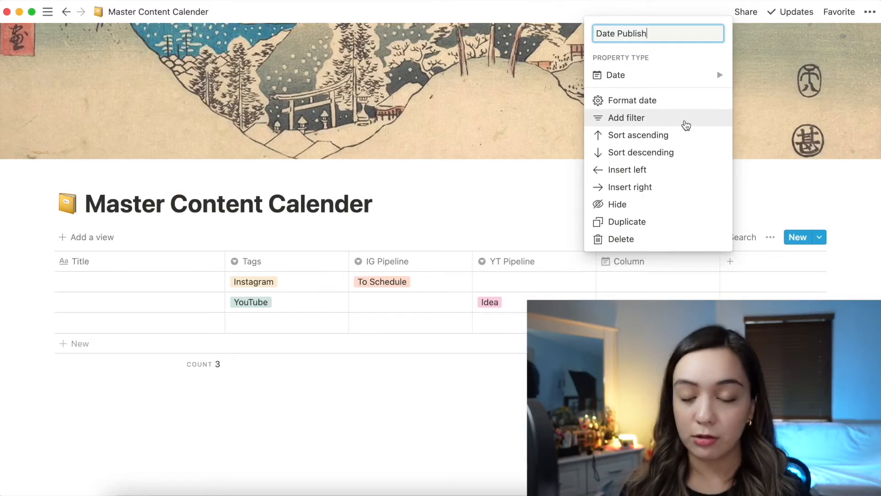
{"action": "type", "text": "ed"}
{"action": "key", "text": "super+a"}
{"action": "type", "text": "Publish Date"}
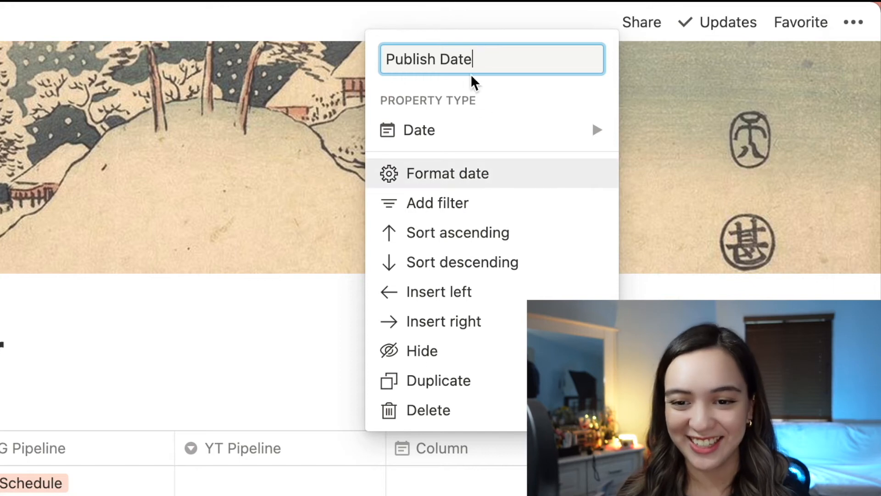
{"action": "key", "text": "Return"}
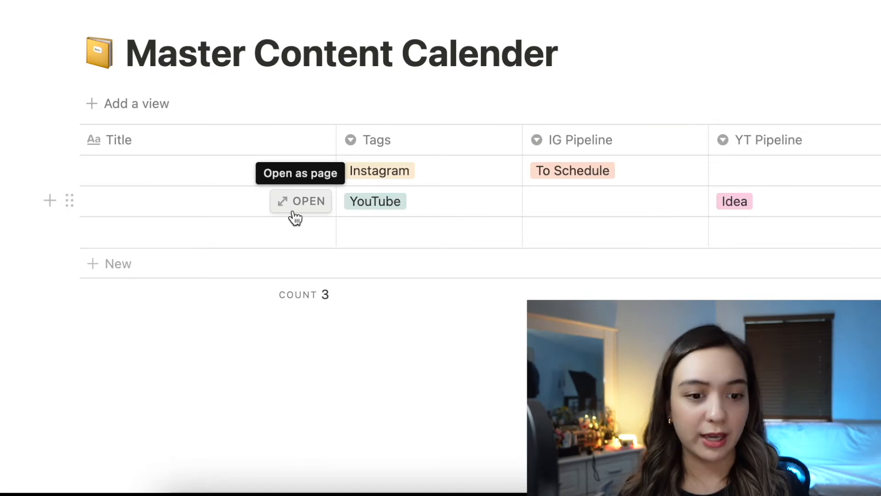
- Title the first Instagram row "Idea No. 1 — Quotes about self-love"
{"action": "left_click", "coordinate": [221, 178]}
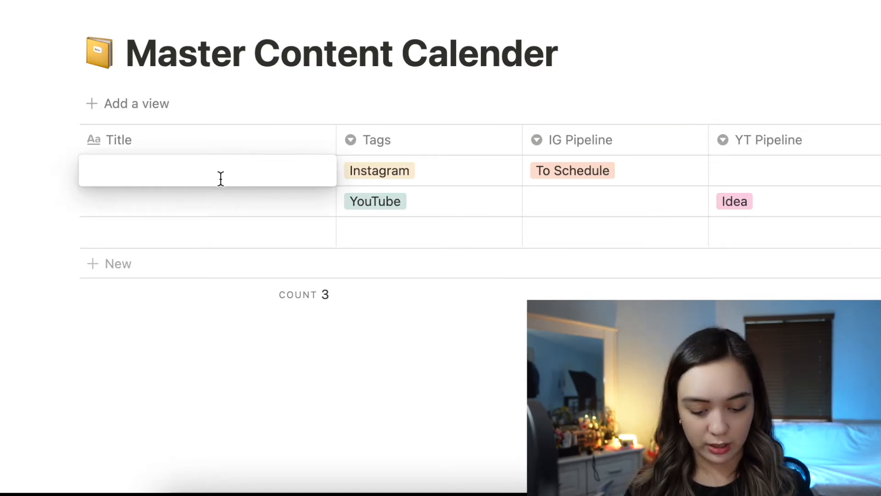
{"action": "type", "text": "Idea No. 1"}
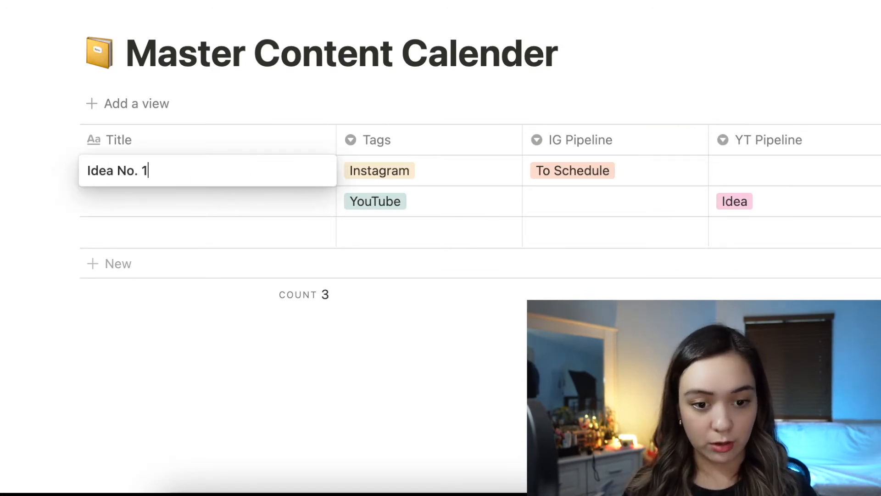
{"action": "type", "text": " — "}
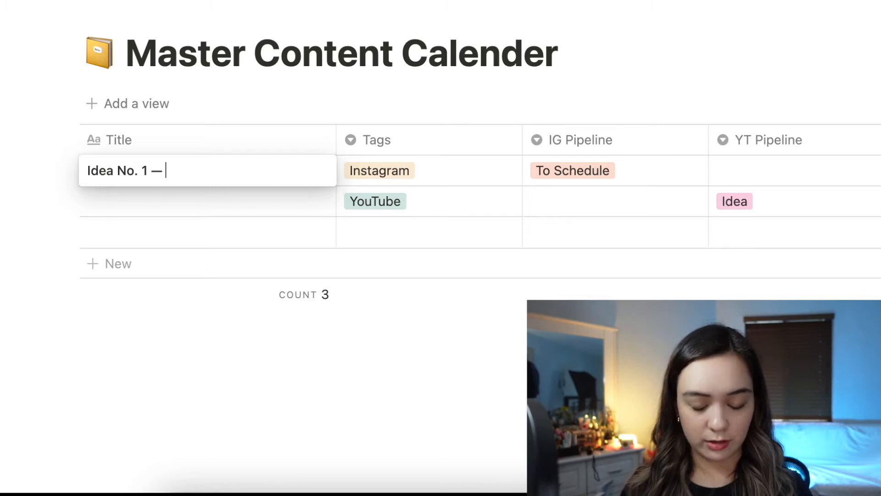
{"action": "type", "text": "Quotes "}
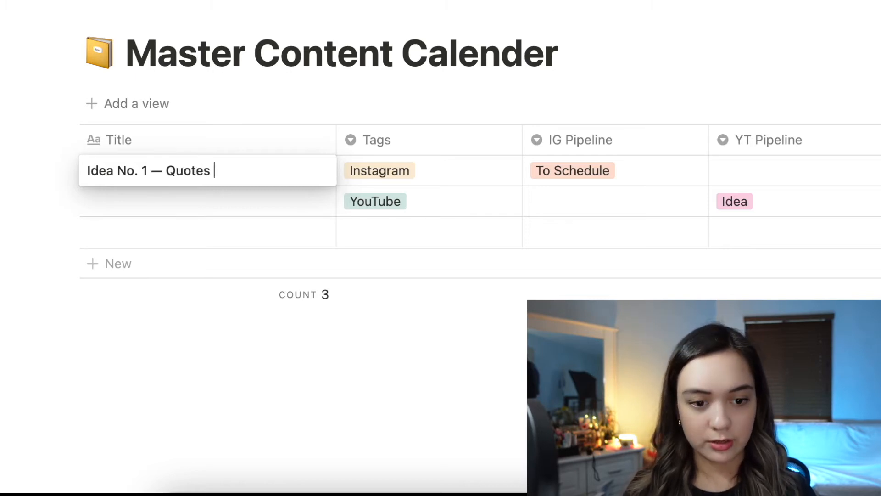
{"action": "type", "text": "about self-love"}
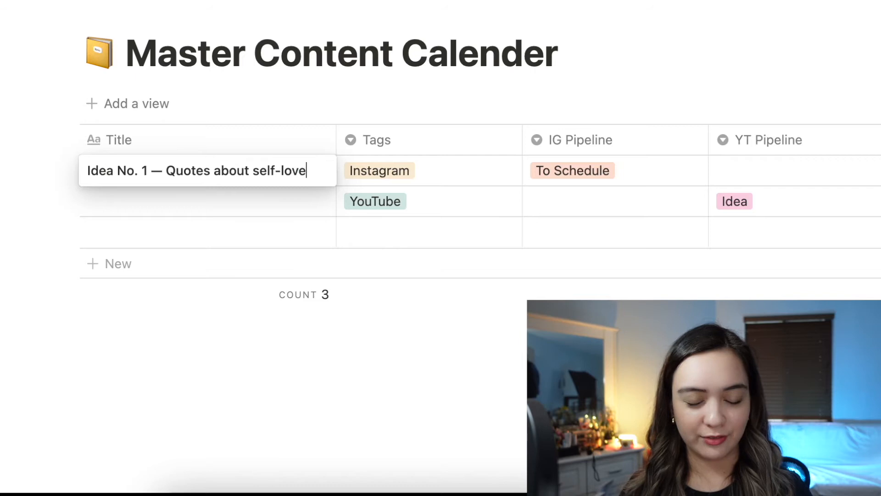
{"action": "key", "text": "Escape"}
- Title the second row, tagged YouTube, "Llamas vs Alpacas: what's the difference?"
{"action": "left_click", "coordinate": [209, 206]}
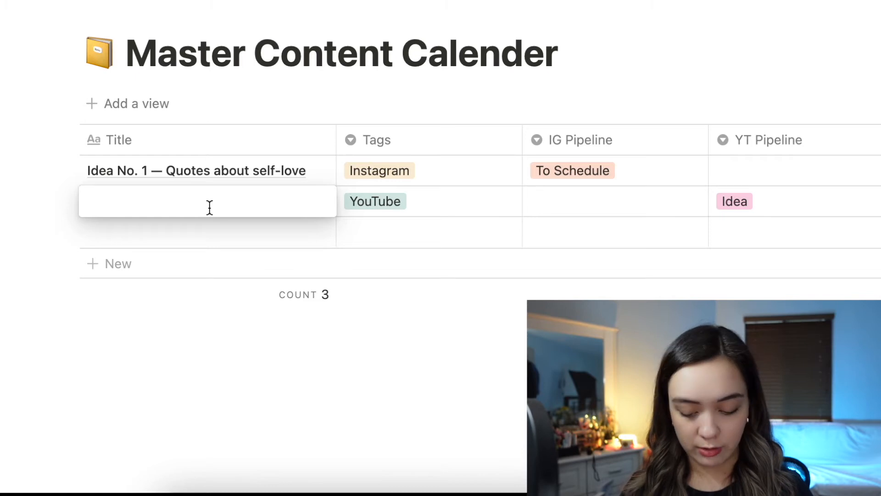
{"action": "type", "text": "Llamas vs Alpacad"}
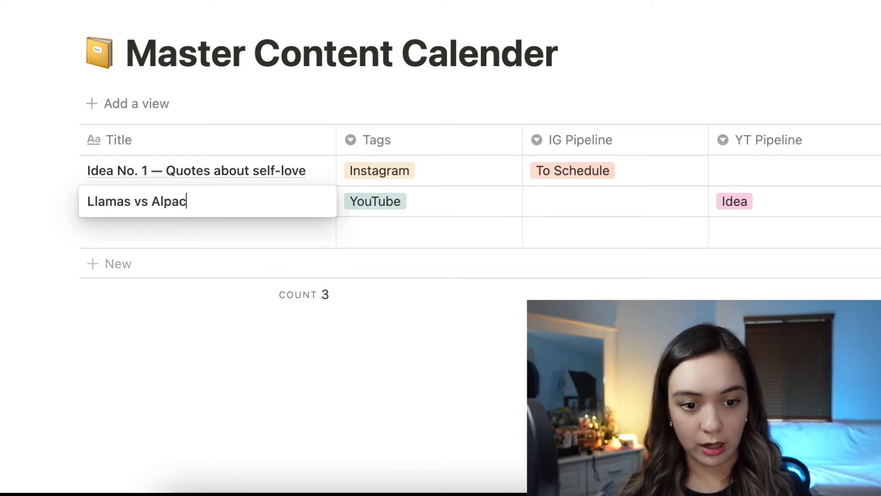
{"action": "key", "text": "BackSpace"}
{"action": "type", "text": "s: what's the difference?"}
{"action": "key", "text": "Return"}
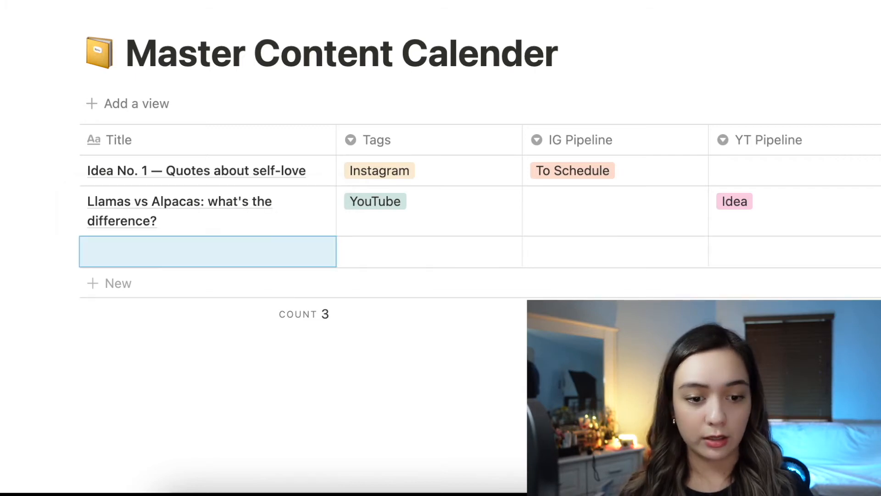
- Tag the third row as YouTube and title it "Here's why you should pet an alpaca"
{"action": "left_click", "coordinate": [398, 251]}
{"action": "left_click", "coordinate": [405, 319]}
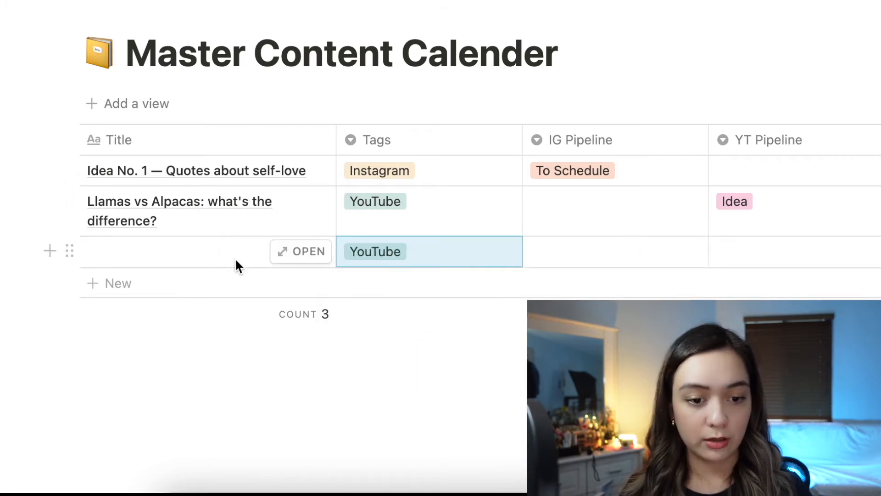
{"action": "left_click", "coordinate": [234, 257]}
{"action": "type", "text": "Here's why o"}
{"action": "key", "text": "BackSpace"}
{"action": "type", "text": "you should "}
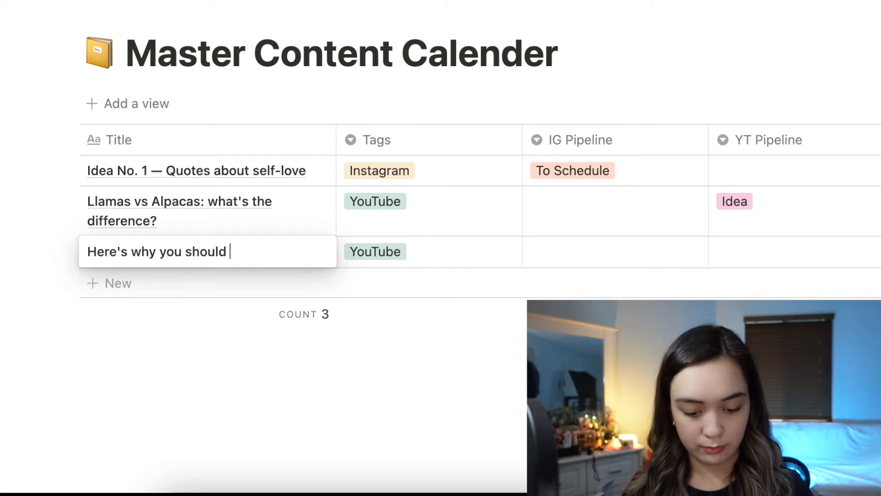
{"action": "type", "text": "pet an alpaca"}
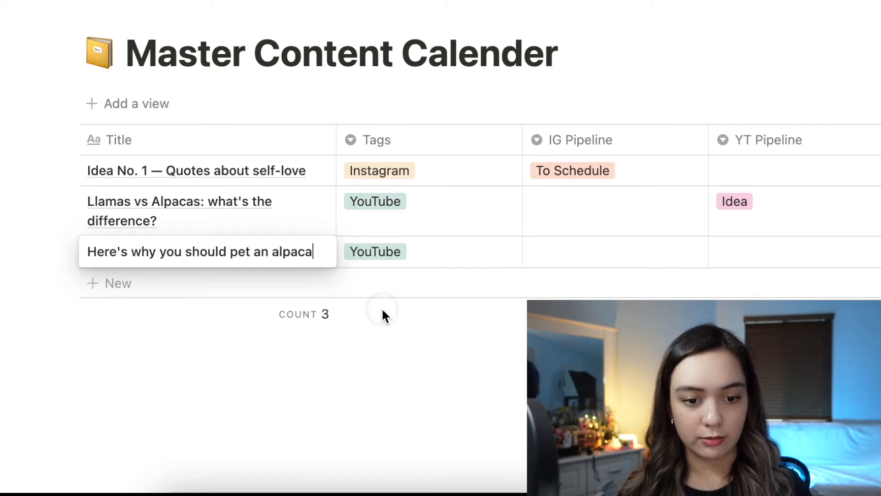
{"action": "key", "text": "Escape"}
- Add a fourth row to the table titled "Llama names for your new llama"
{"action": "left_click", "coordinate": [192, 285]}
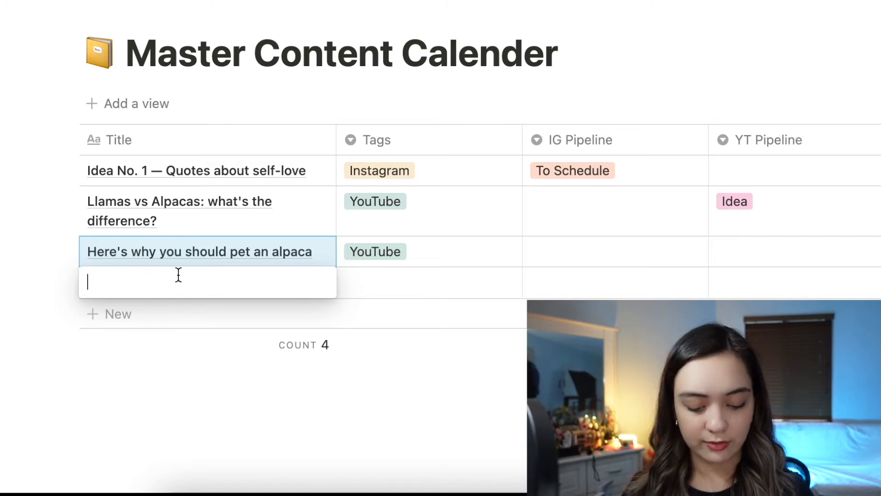
{"action": "type", "text": "Llama names for your new llma"}
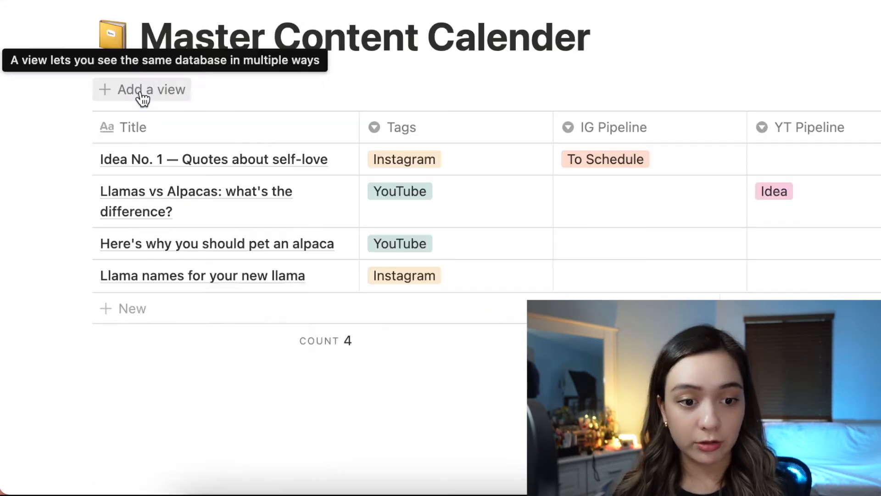
- Create a Calendar view of the database named All Content
{"action": "left_click", "coordinate": [86, 238]}
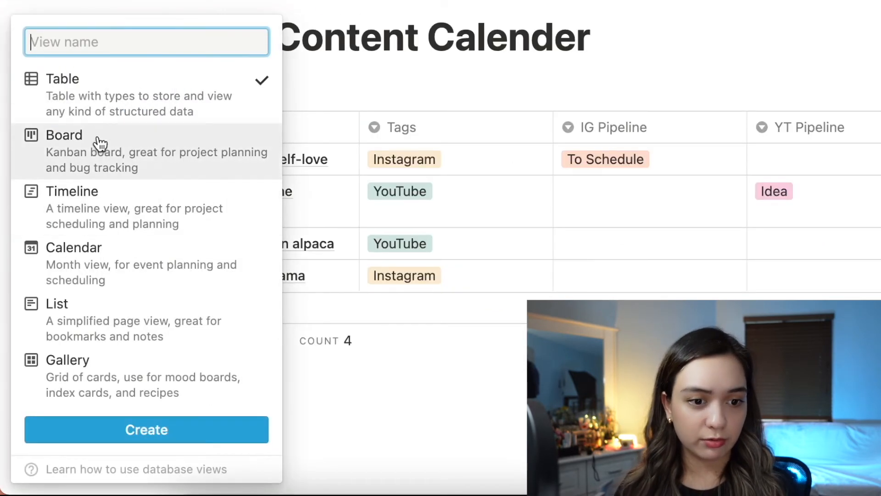
{"action": "left_click", "coordinate": [108, 278]}
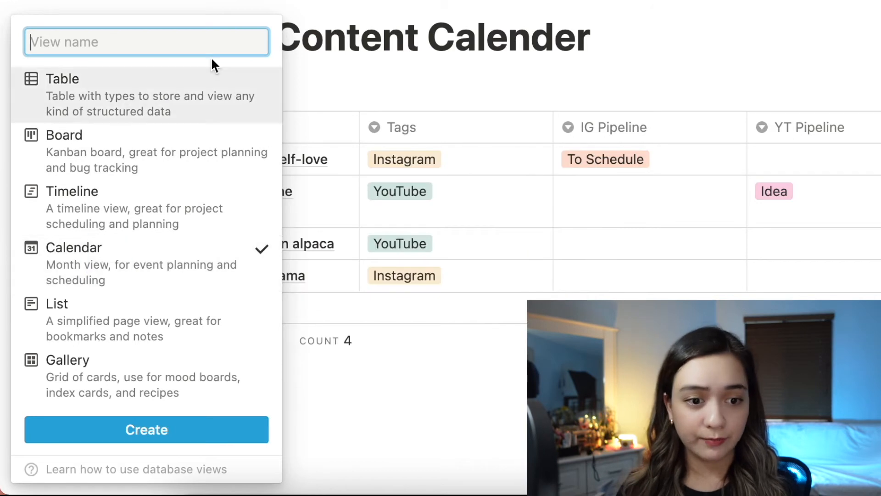
{"action": "type", "text": "All Content"}
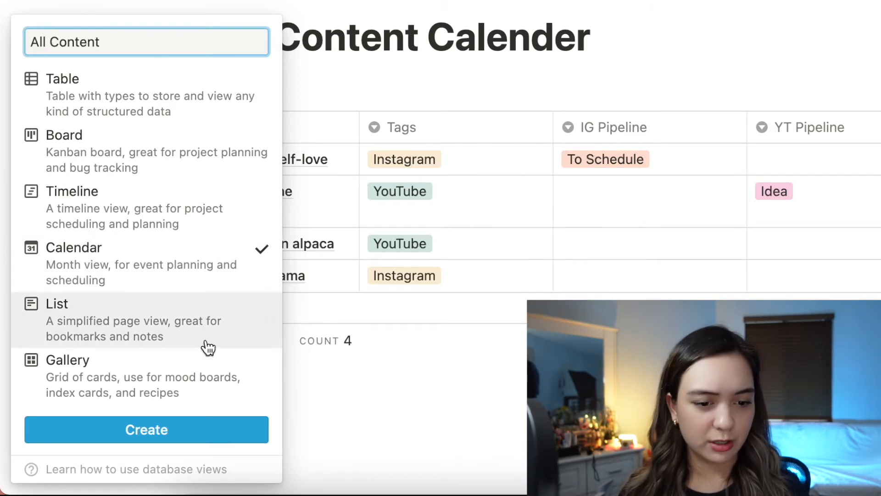
{"action": "left_click", "coordinate": [210, 430]}
- Look over the month in the All Content calendar and show the Tags property on its entries
{"action": "scroll", "coordinate": [336, 238], "scroll_direction": "down", "scroll_amount": 5}
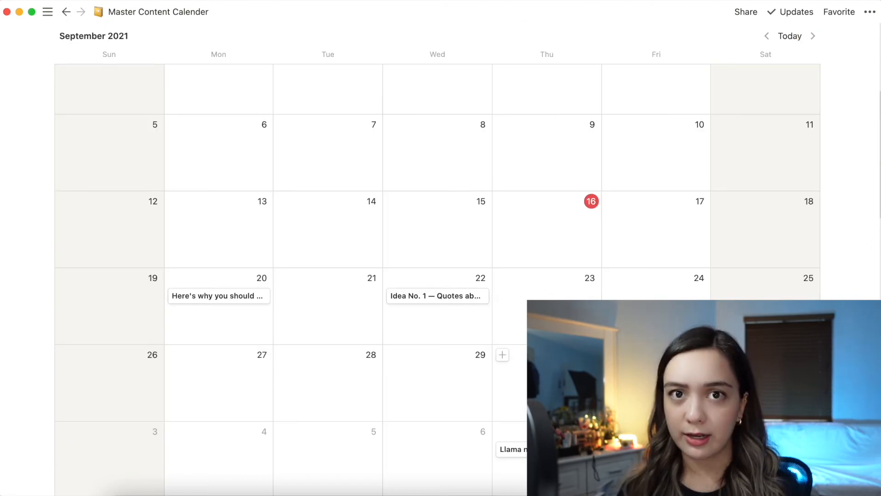
{"action": "scroll", "coordinate": [437, 297], "scroll_direction": "down", "scroll_amount": 1}
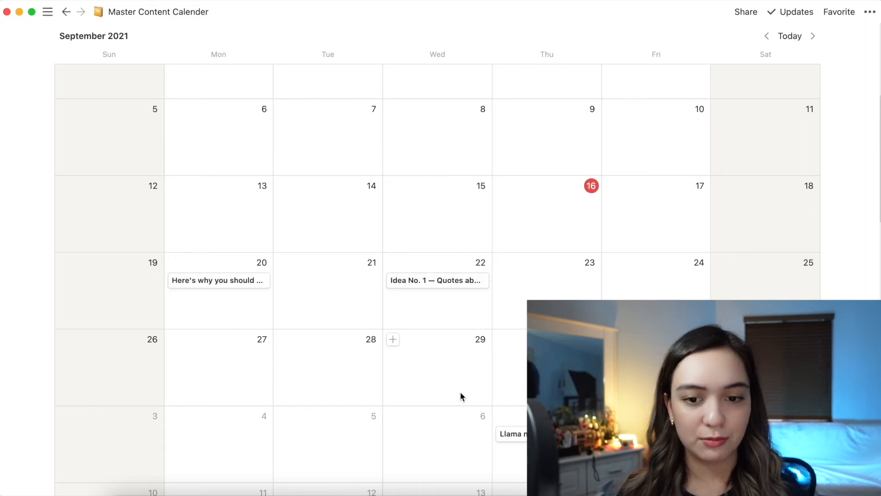
{"action": "scroll", "coordinate": [461, 393], "scroll_direction": "up", "scroll_amount": 8}
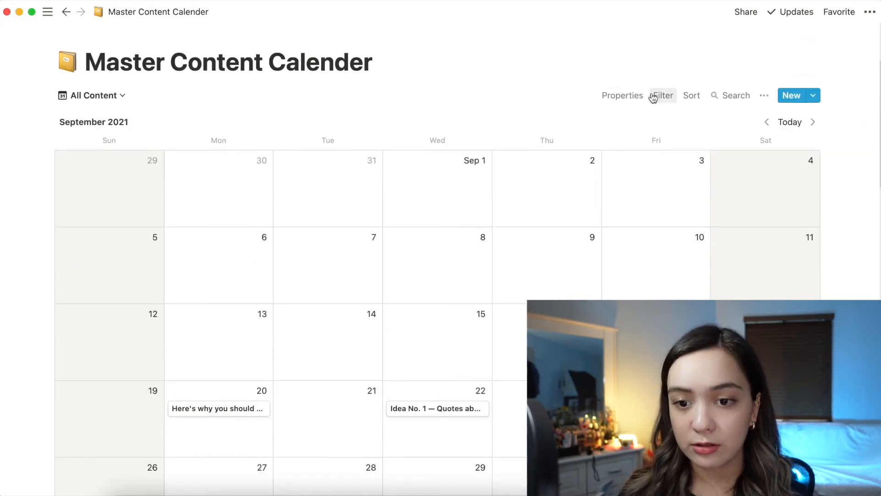
{"action": "left_click", "coordinate": [630, 94]}
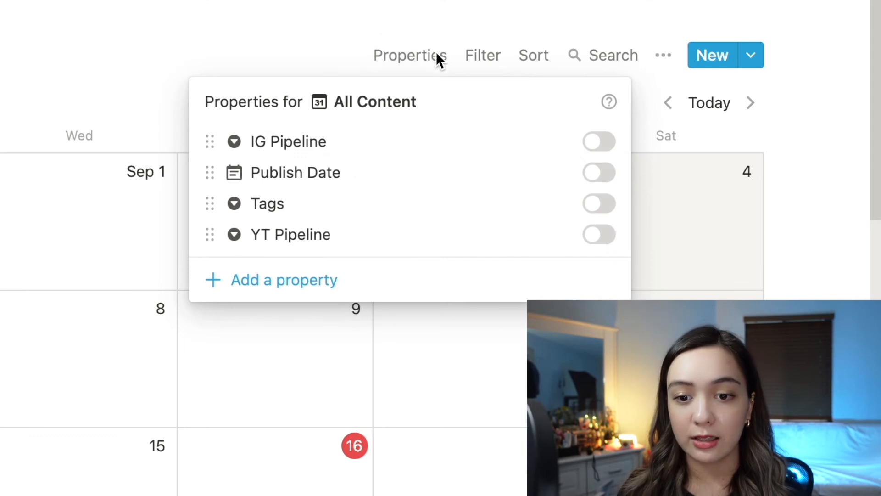
{"action": "left_click", "coordinate": [598, 207]}
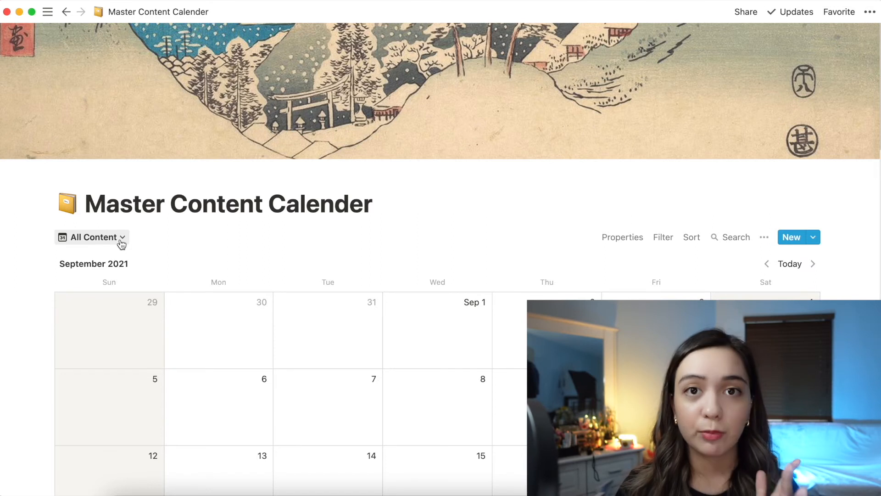
- Create a Table view of the database named IG Planning
{"action": "left_click", "coordinate": [121, 240]}
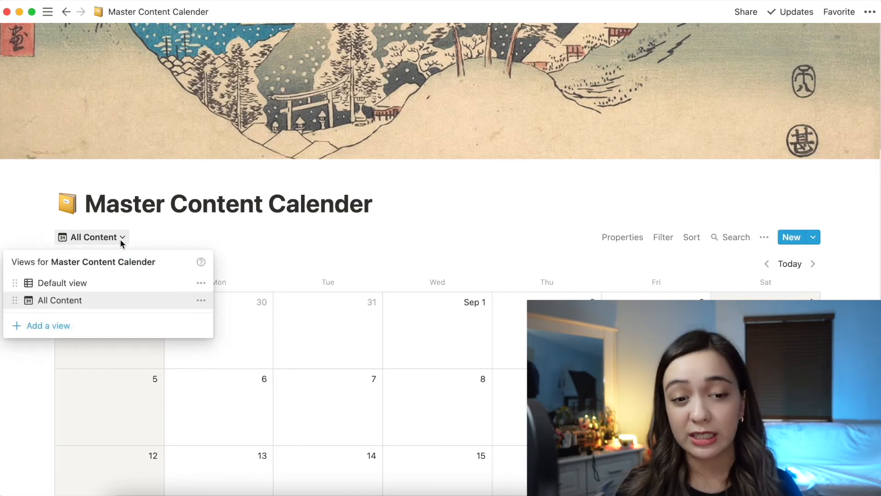
{"action": "left_click", "coordinate": [49, 333]}
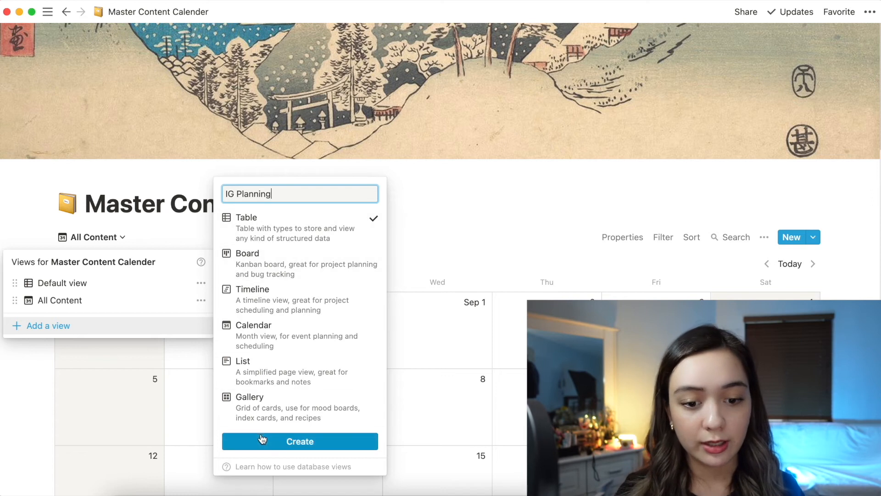
{"action": "left_click", "coordinate": [271, 446]}
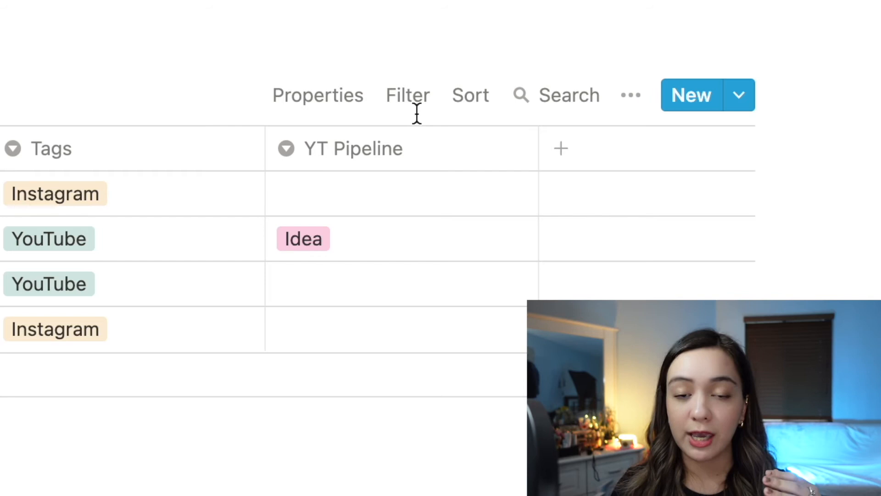
- Filter the IG Planning view to entries where Tags is Instagram
{"action": "left_click", "coordinate": [418, 96]}
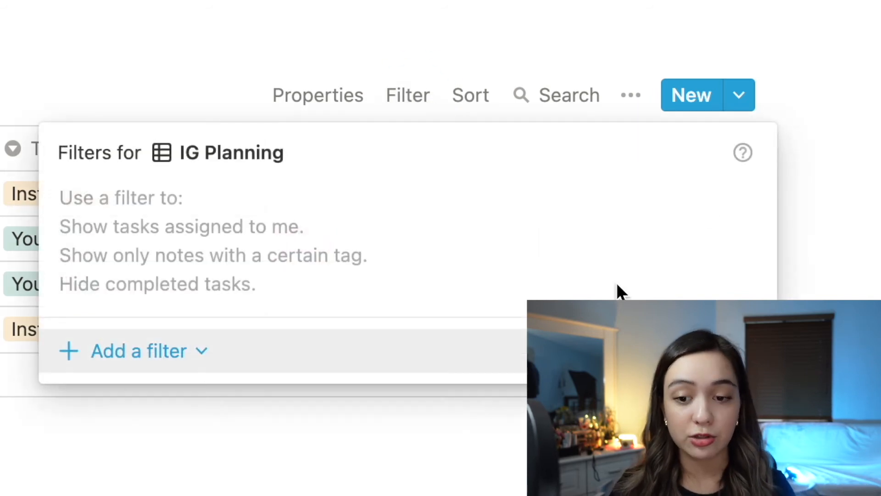
{"action": "left_click", "coordinate": [125, 359]}
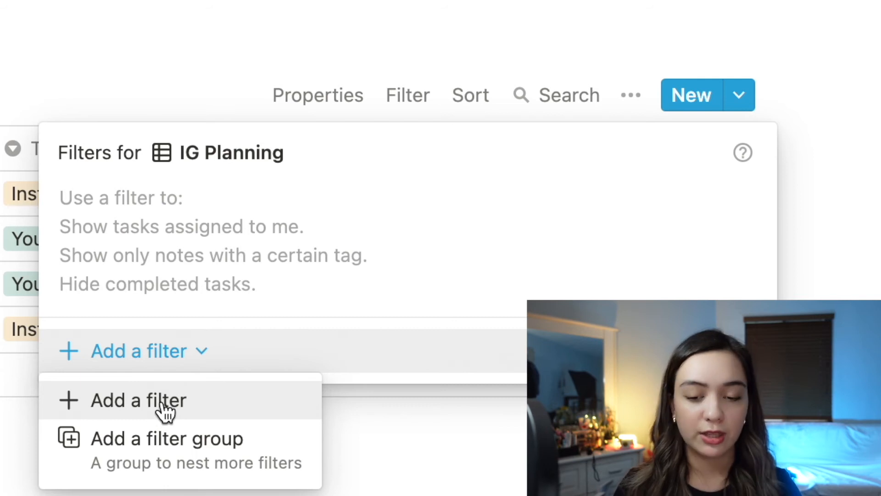
{"action": "left_click", "coordinate": [165, 411]}
{"action": "left_click", "coordinate": [225, 209]}
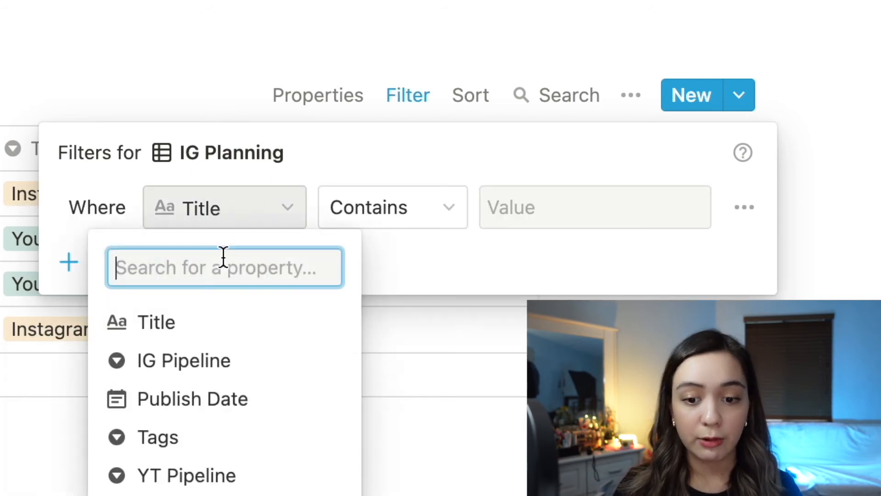
{"action": "left_click", "coordinate": [161, 441]}
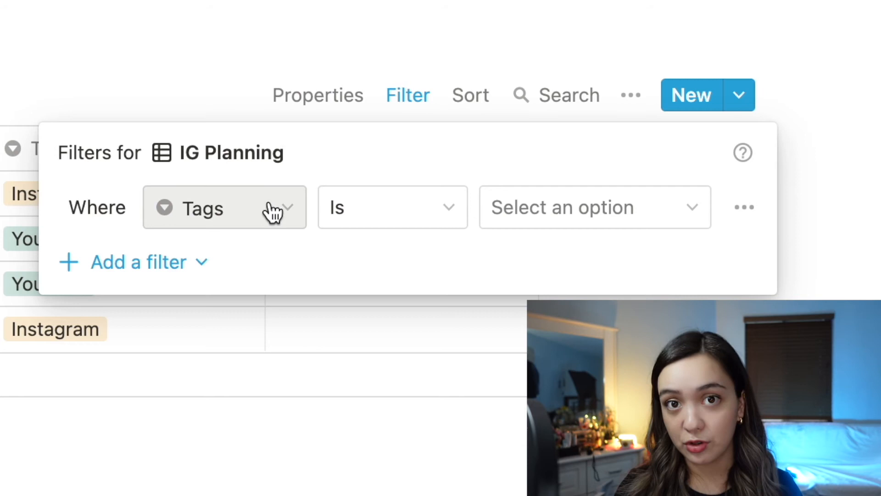
{"action": "left_click", "coordinate": [570, 203]}
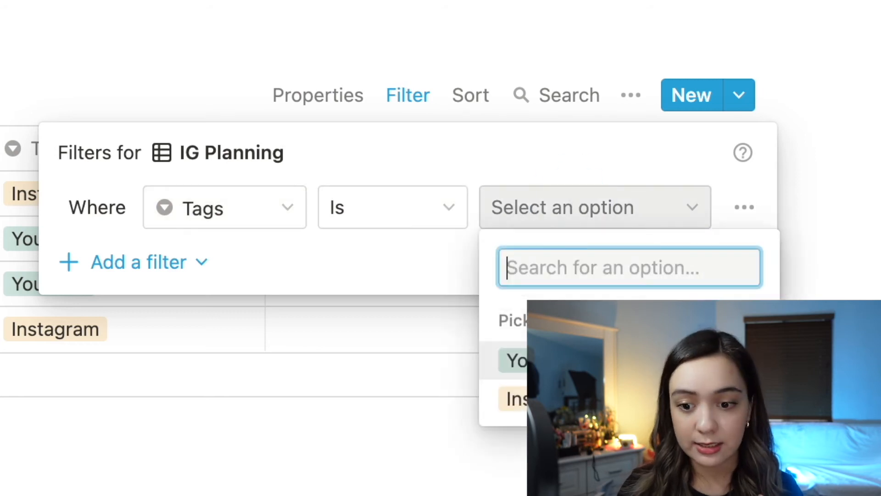
{"action": "left_click", "coordinate": [586, 408]}
{"action": "left_click", "coordinate": [64, 212]}
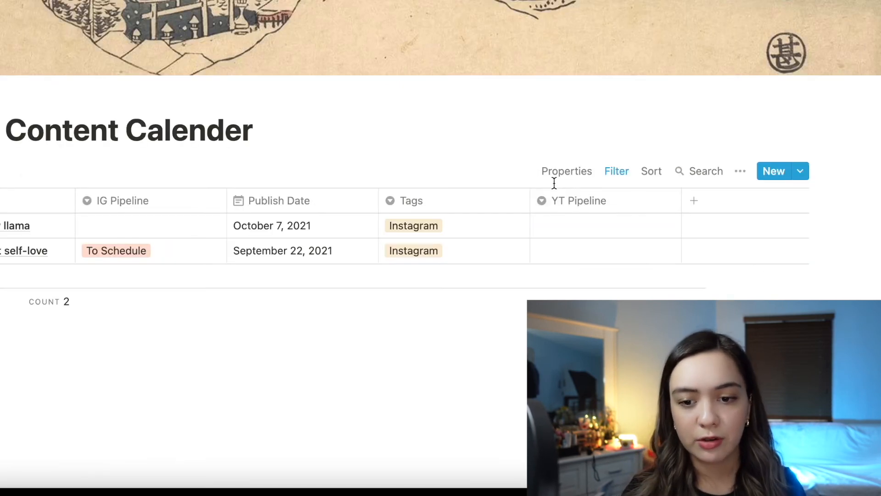
- Hide the Tags and YT Pipeline properties in the IG Planning view
{"action": "left_click", "coordinate": [558, 174]}
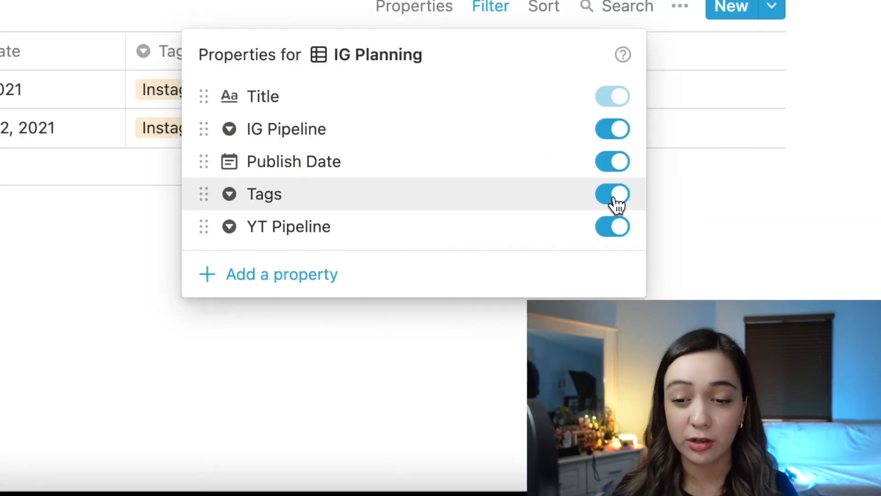
{"action": "left_click", "coordinate": [697, 296]}
{"action": "left_click", "coordinate": [392, 2]}
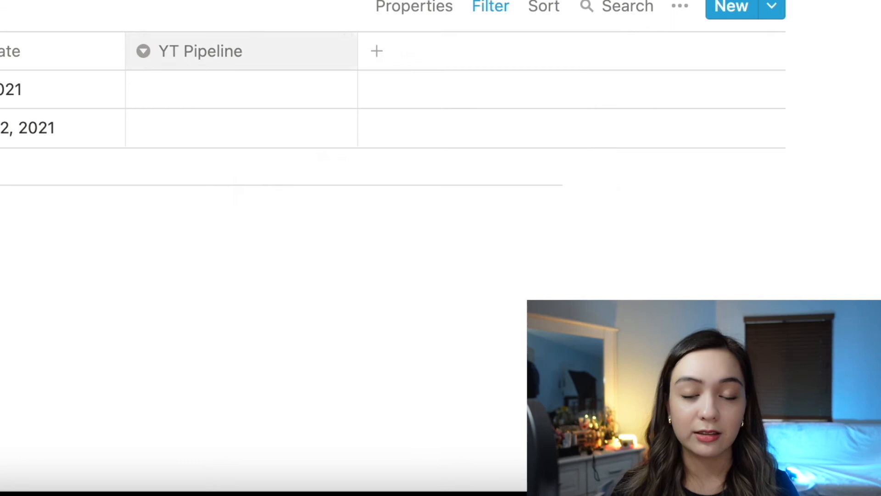
{"action": "left_click", "coordinate": [413, 7]}
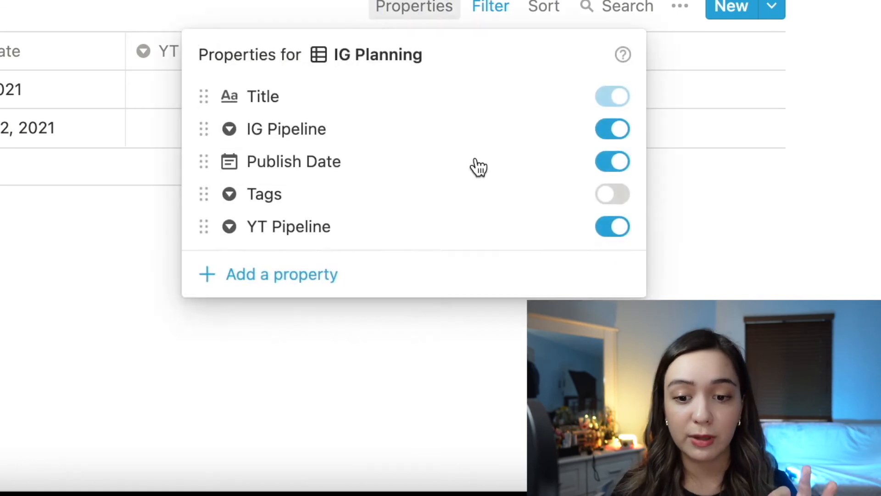
{"action": "left_click", "coordinate": [617, 229]}
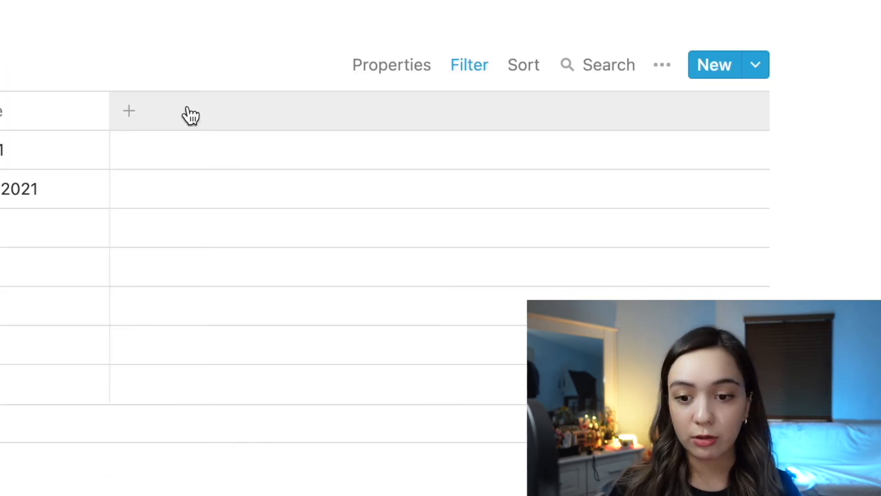
- Change the second IG Planning filter condition to IG Pipeline is Graphics Needed
{"action": "left_click", "coordinate": [472, 83]}
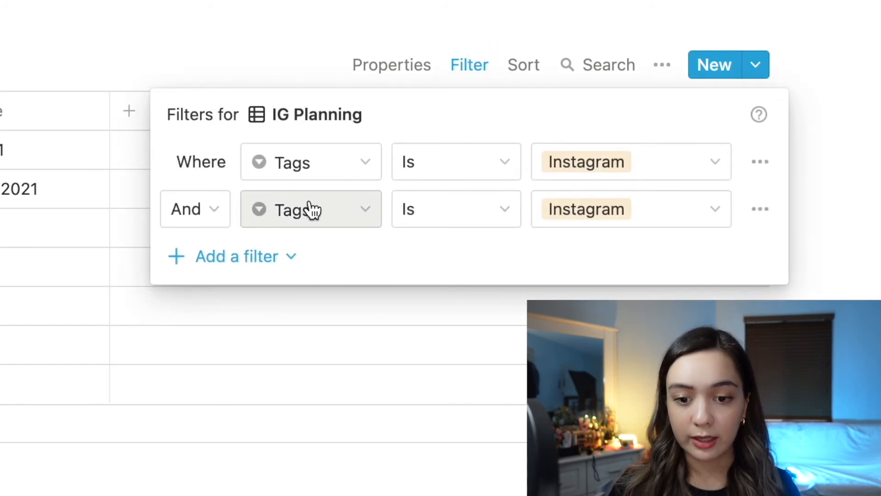
{"action": "left_click", "coordinate": [372, 220]}
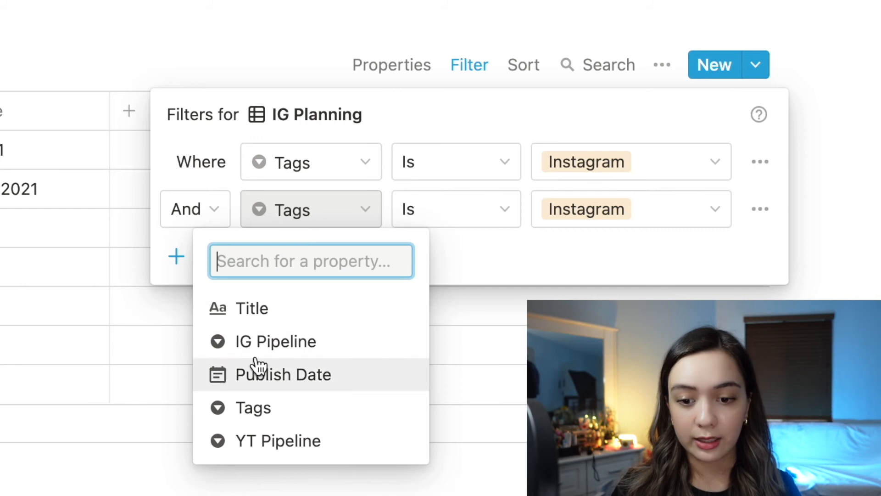
{"action": "left_click", "coordinate": [300, 352]}
{"action": "left_click", "coordinate": [697, 220]}
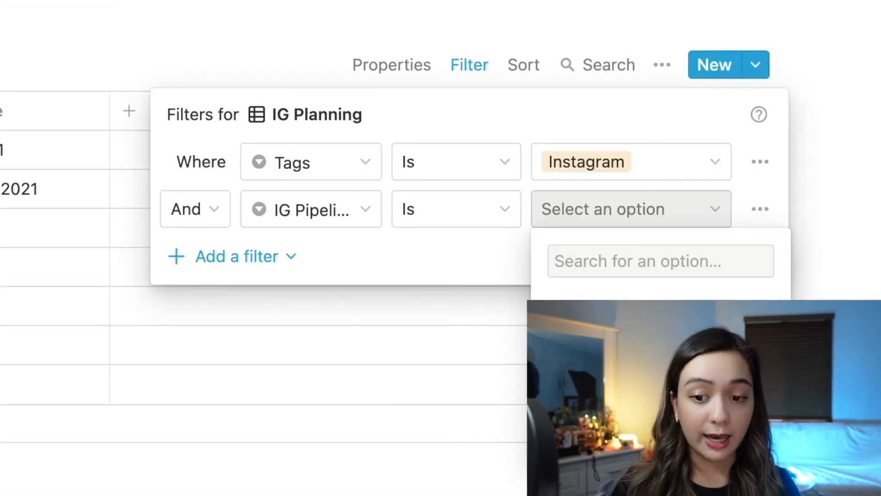
{"action": "left_click", "coordinate": [610, 353]}
{"action": "left_click", "coordinate": [386, 109]}
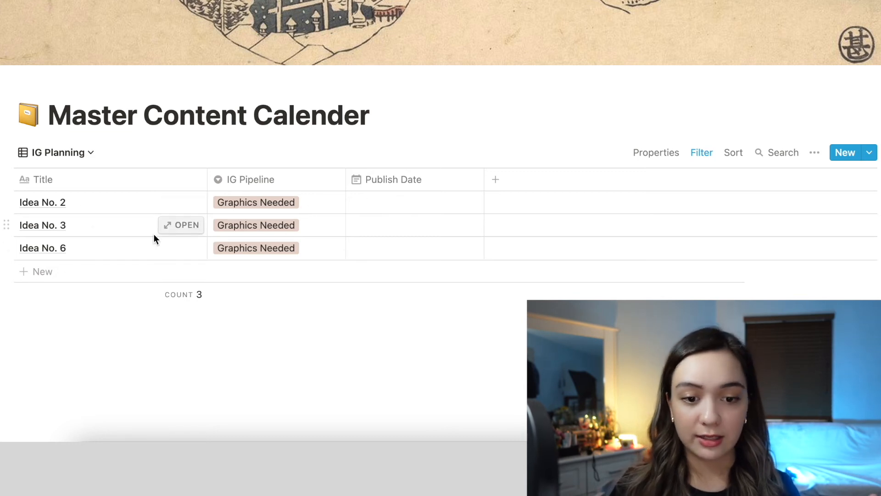
- Set the IG Pipeline of Idea No. 2, Idea No. 3 and Idea No. 6 to Caption Needed
{"action": "left_click", "coordinate": [260, 208]}
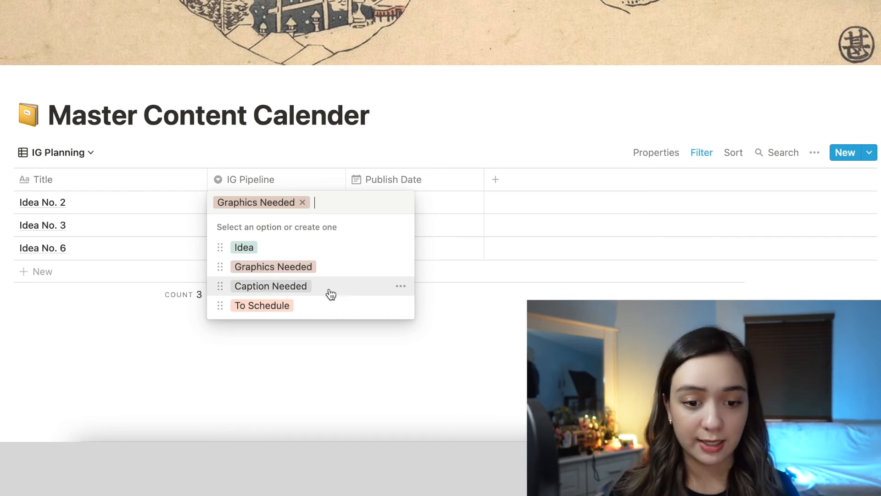
{"action": "left_click", "coordinate": [295, 286]}
{"action": "left_click", "coordinate": [293, 208]}
{"action": "left_click", "coordinate": [295, 286]}
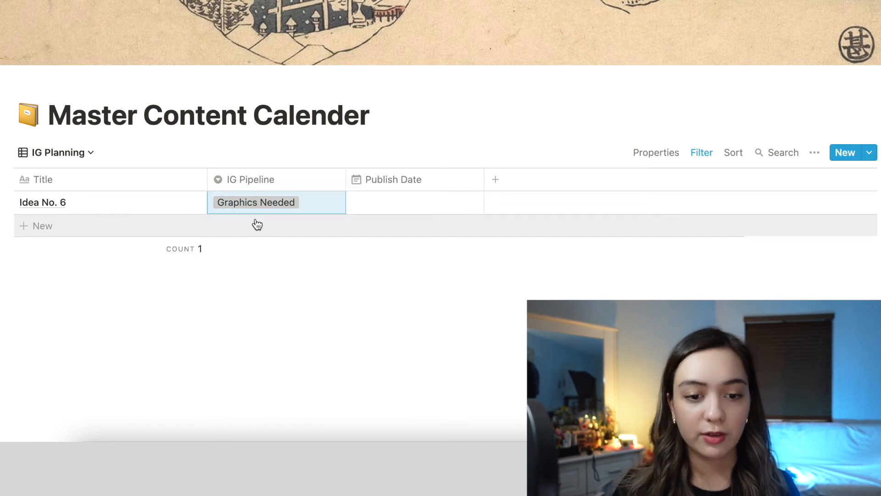
{"action": "left_click", "coordinate": [276, 202]}
{"action": "left_click", "coordinate": [275, 285]}
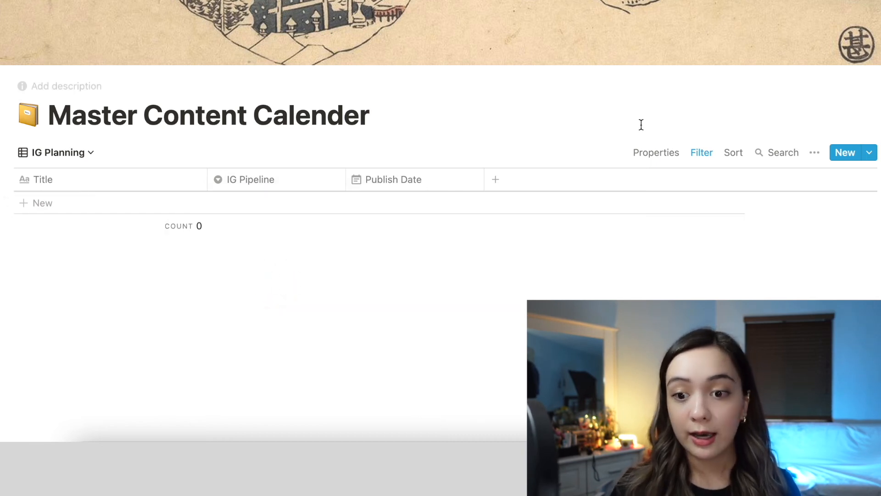
- Change the IG Pipeline filter condition to Caption Needed and open that condition's options
{"action": "left_click", "coordinate": [701, 152]}
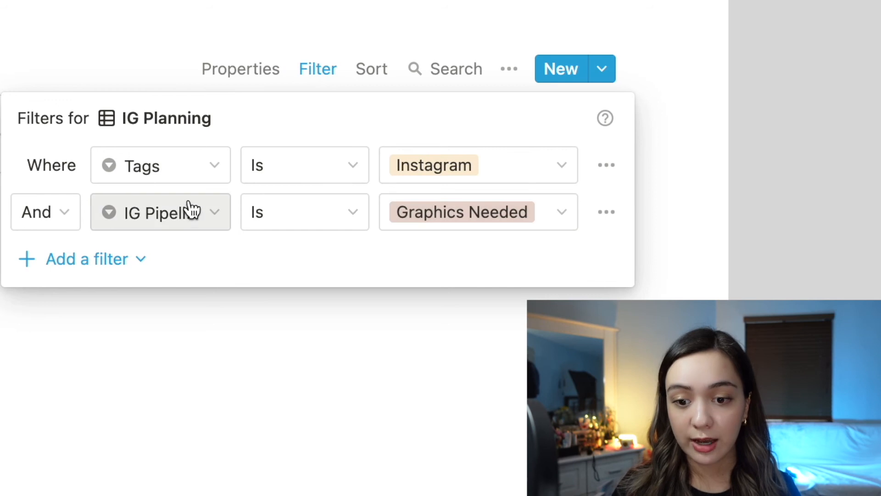
{"action": "left_click", "coordinate": [524, 227]}
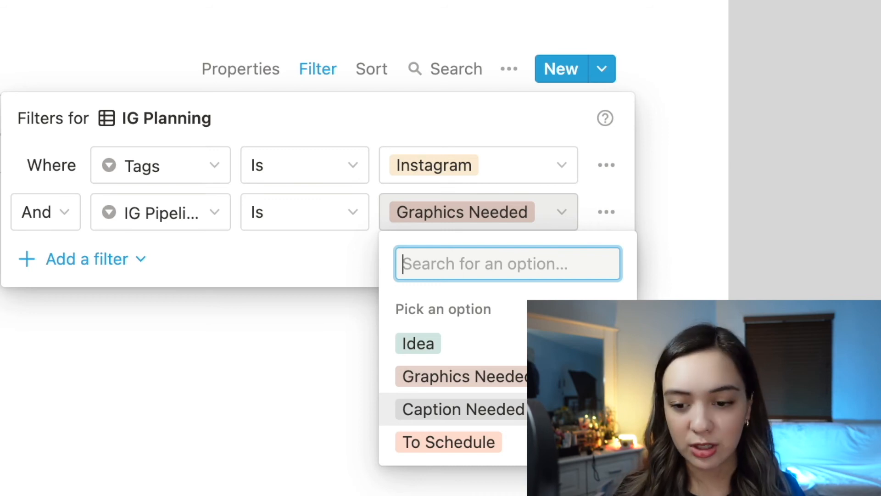
{"action": "left_click", "coordinate": [463, 409]}
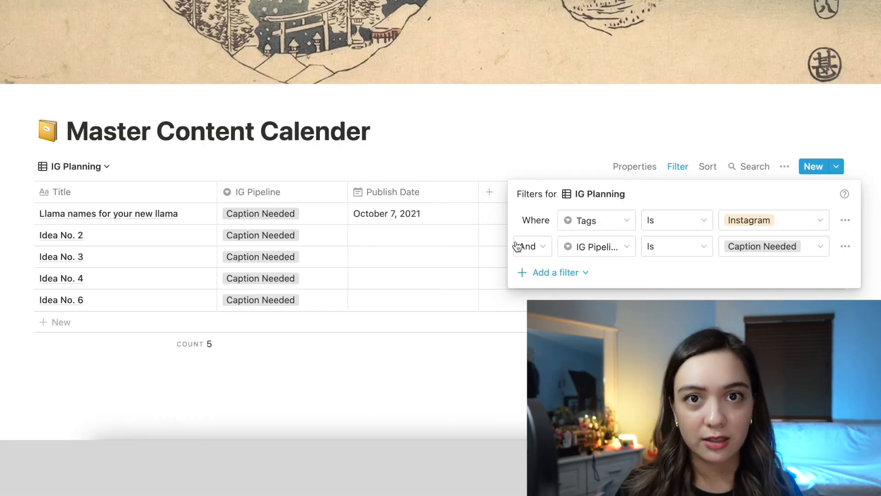
{"action": "left_click", "coordinate": [415, 302]}
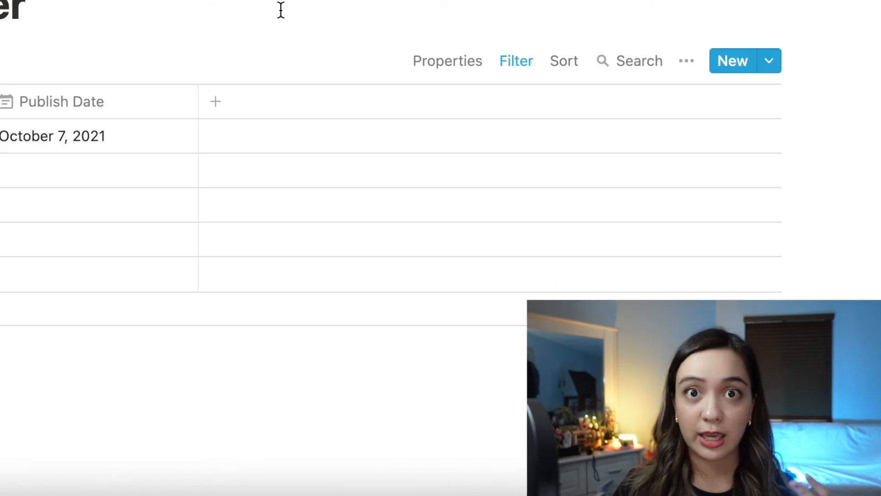
{"action": "left_click", "coordinate": [513, 62]}
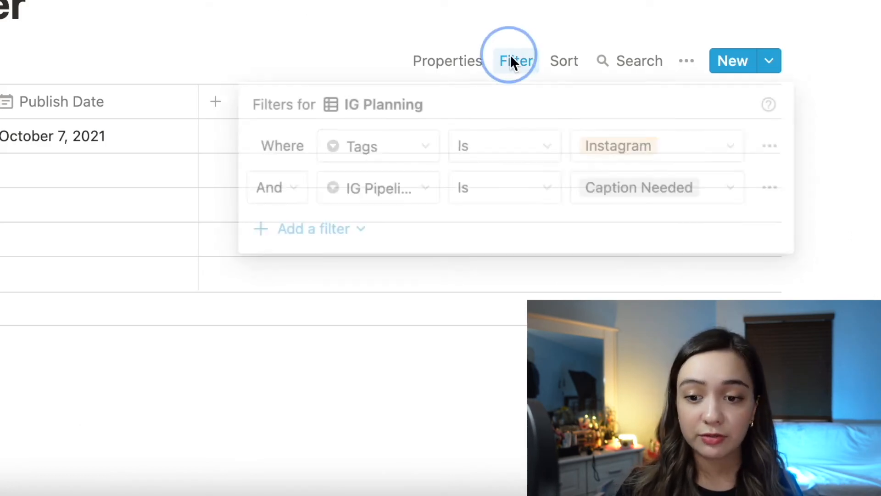
{"action": "left_click", "coordinate": [765, 189]}
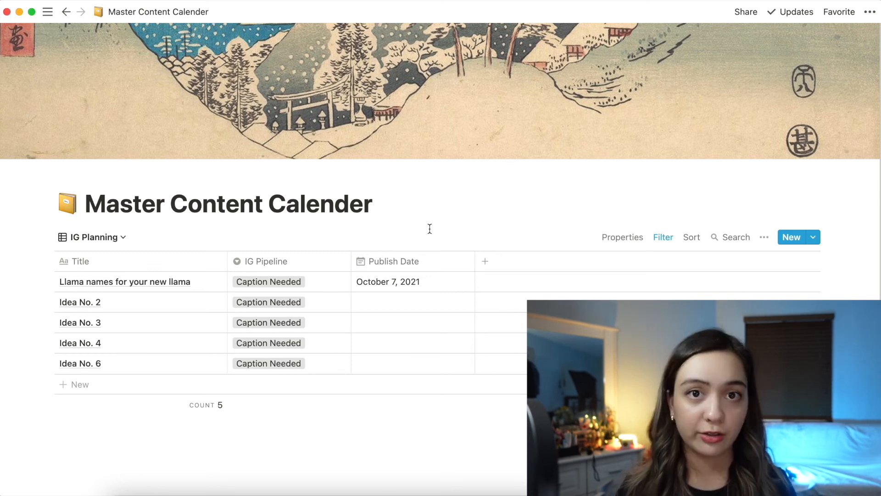
- Create a Board view of the database named YT Planning
{"action": "left_click", "coordinate": [100, 243]}
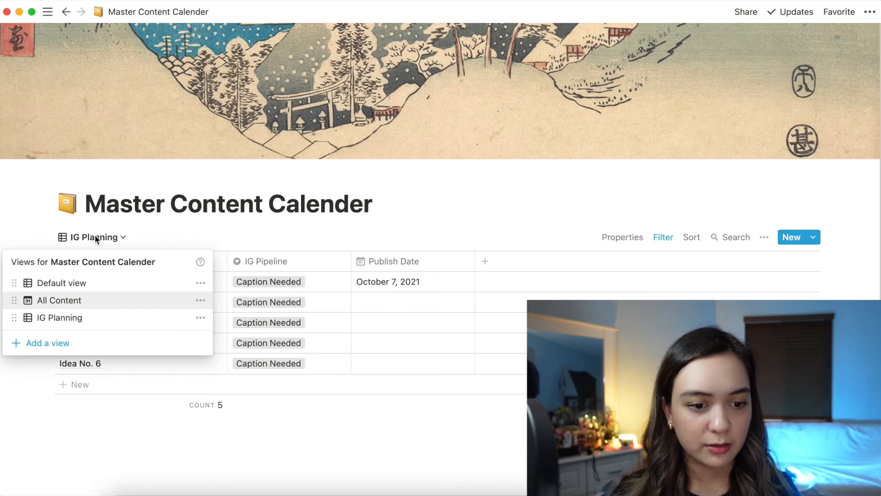
{"action": "left_click", "coordinate": [34, 349]}
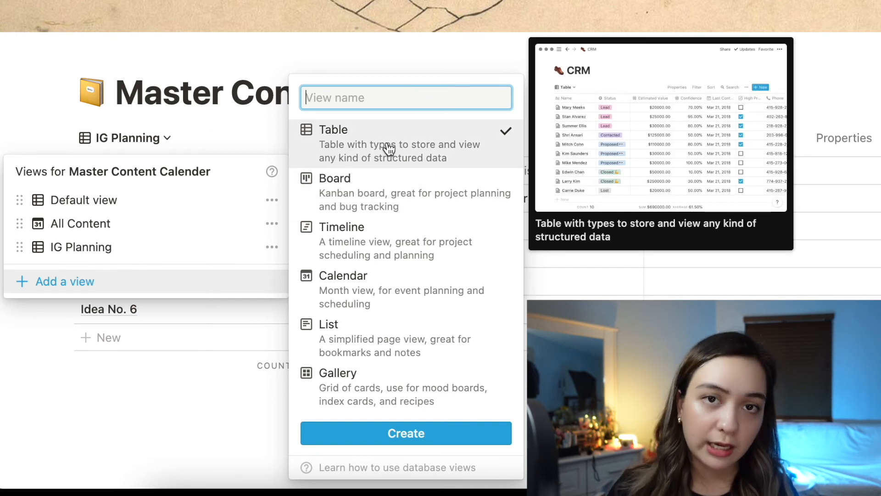
{"action": "left_click", "coordinate": [399, 206]}
{"action": "left_click", "coordinate": [385, 103]}
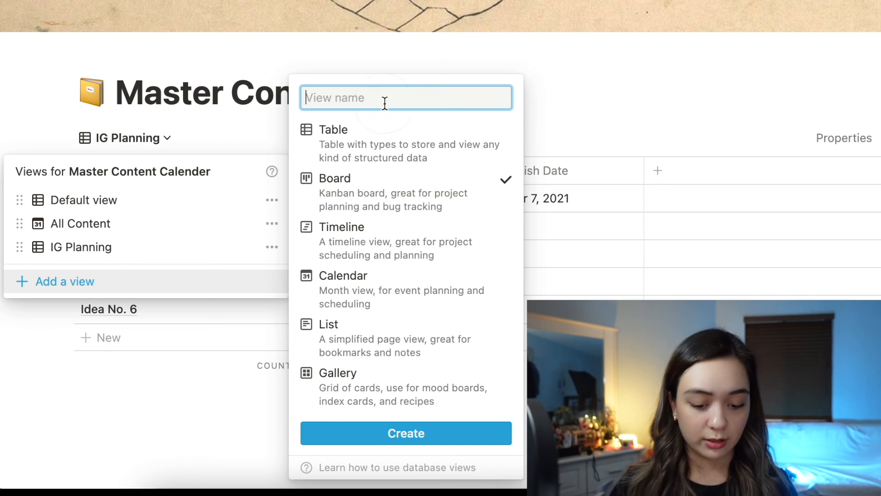
{"action": "type", "text": "YT"}
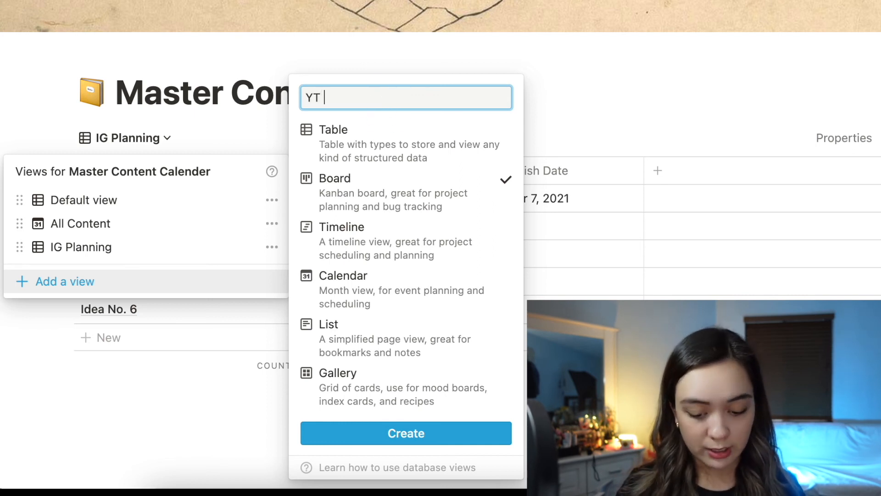
{"action": "type", "text": " Planning"}
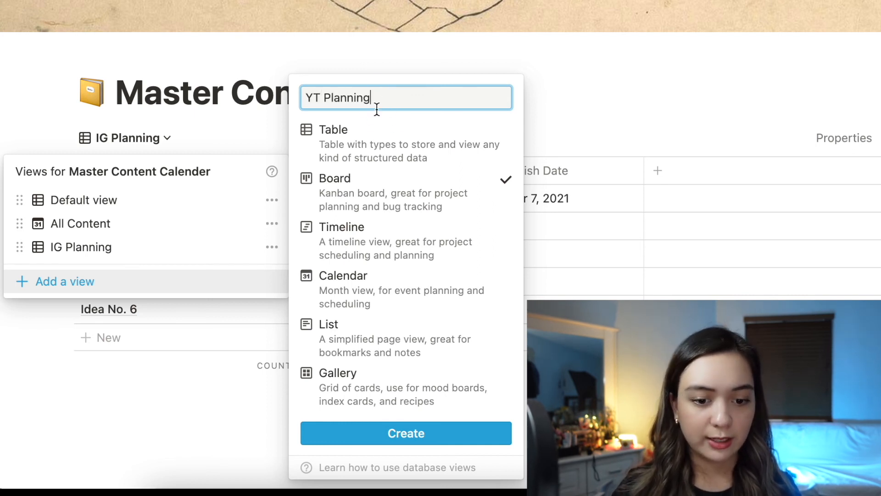
{"action": "left_click", "coordinate": [389, 438]}
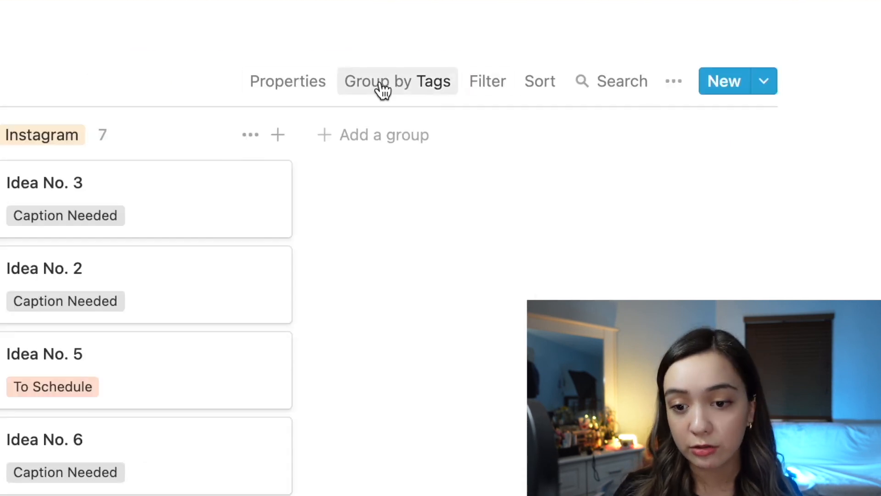
- Group the YT Planning board by YT Pipeline and look through the cards without a YT Pipeline stage
{"action": "left_click", "coordinate": [428, 91]}
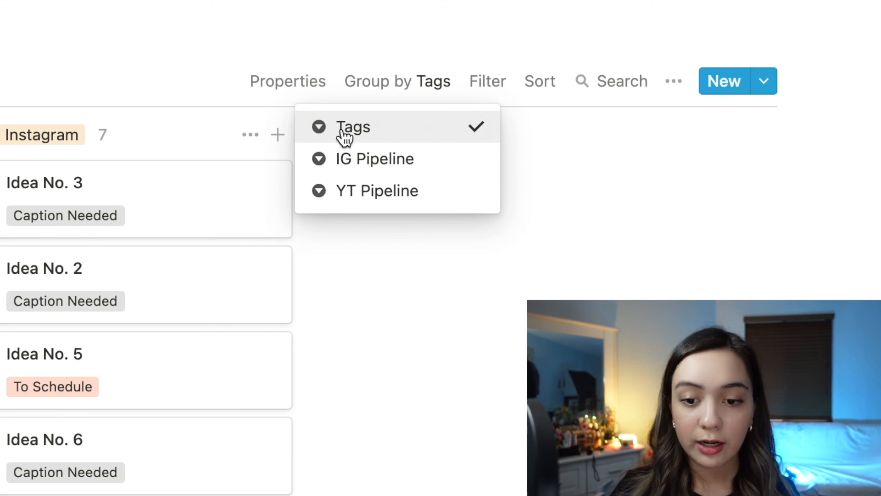
{"action": "left_click", "coordinate": [370, 192]}
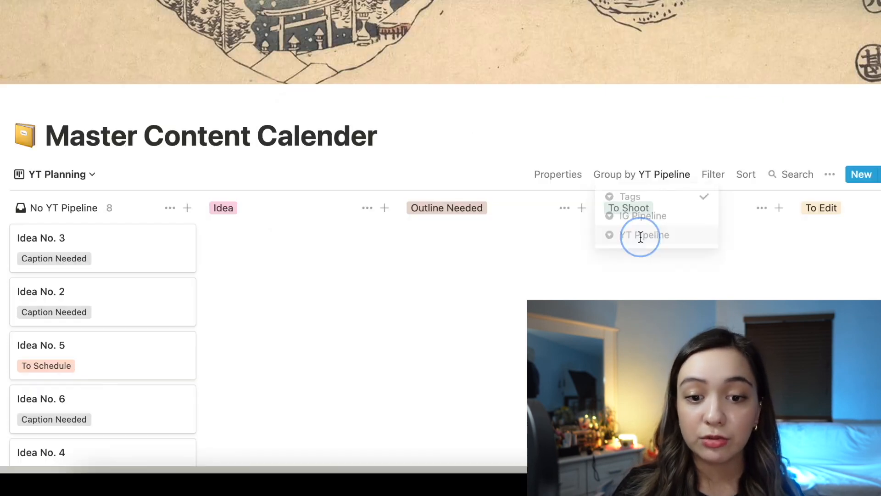
{"action": "scroll", "coordinate": [642, 186], "scroll_direction": "down", "scroll_amount": 3}
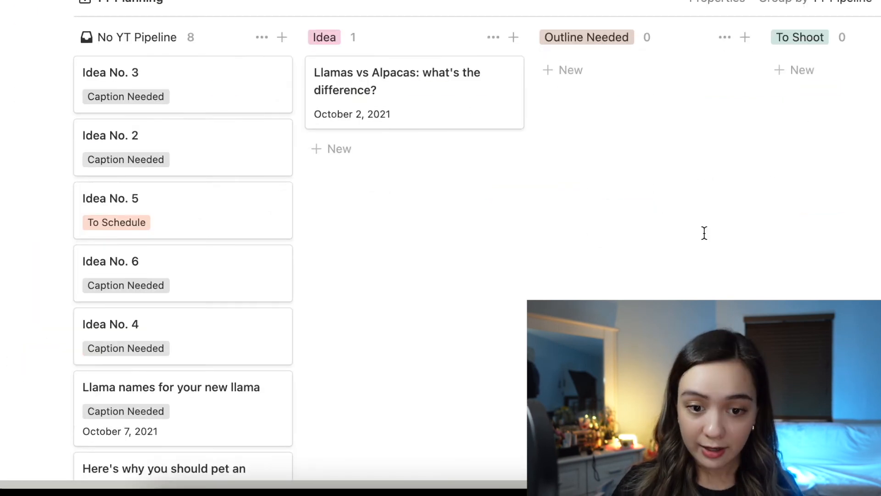
{"action": "scroll", "coordinate": [544, 247], "scroll_direction": "up", "scroll_amount": 3}
{"action": "left_click", "coordinate": [570, 115]}
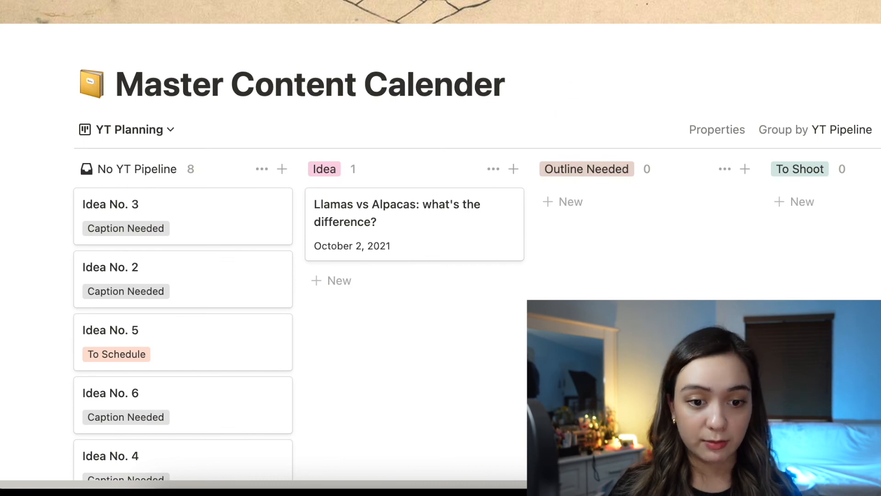
{"action": "scroll", "coordinate": [120, 286], "scroll_direction": "down", "scroll_amount": 3}
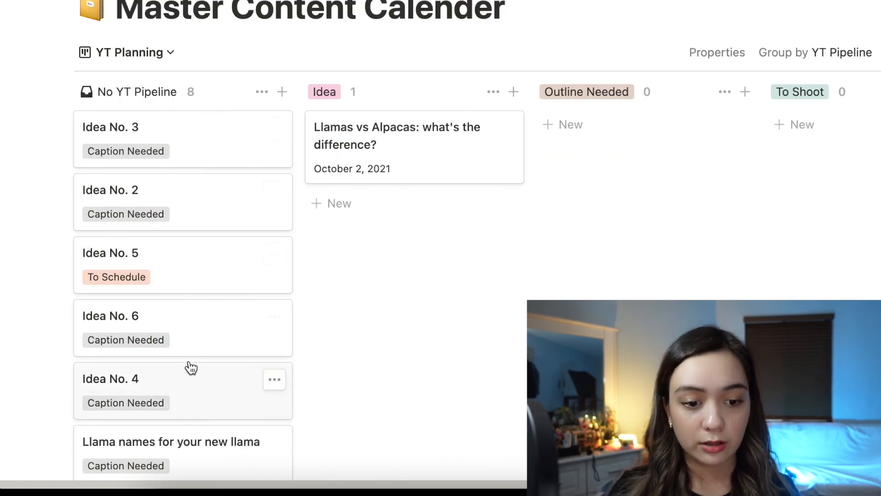
{"action": "scroll", "coordinate": [199, 198], "scroll_direction": "down", "scroll_amount": 6}
{"action": "scroll", "coordinate": [157, 26], "scroll_direction": "up", "scroll_amount": 1}
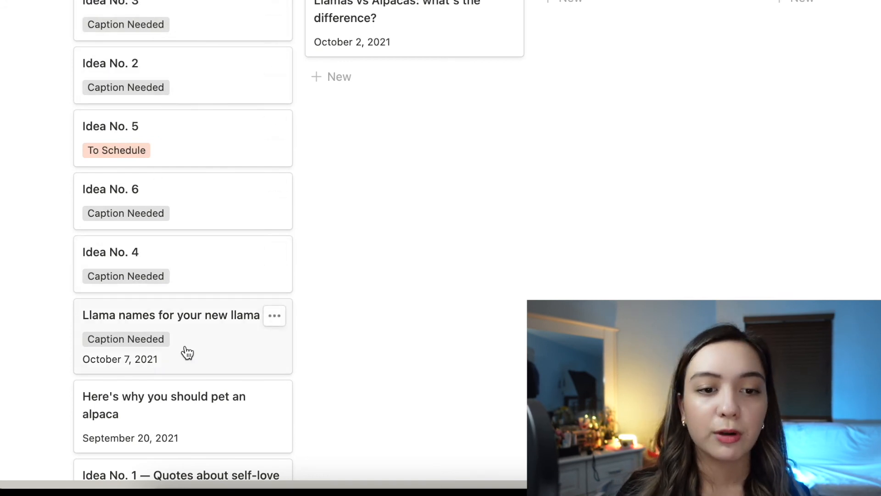
- Add a filter on the Tags property to the YT Planning board and open the filter's value options
{"action": "scroll", "coordinate": [187, 353], "scroll_direction": "up", "scroll_amount": 8}
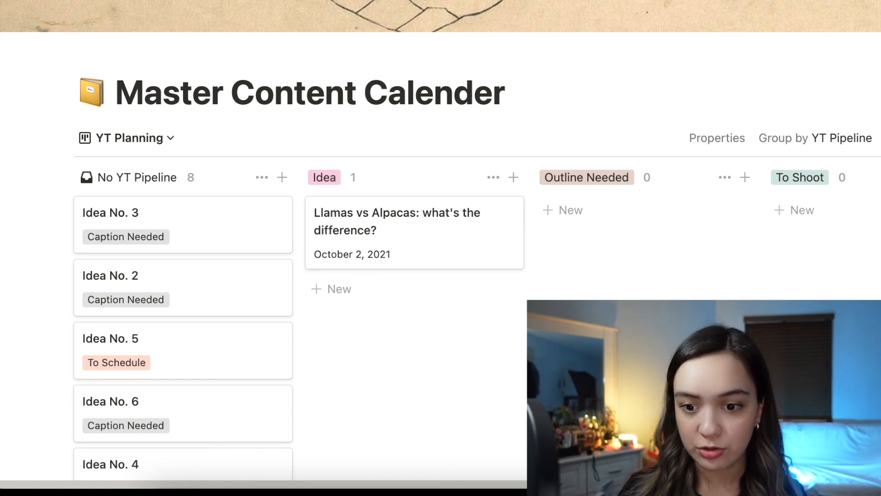
{"action": "left_click", "coordinate": [457, 130]}
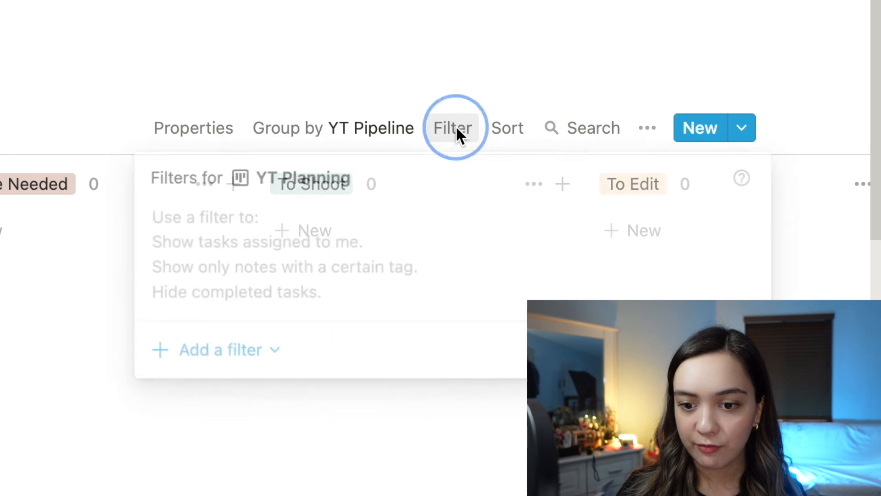
{"action": "left_click", "coordinate": [214, 348]}
{"action": "left_click", "coordinate": [197, 399]}
{"action": "left_click", "coordinate": [296, 227]}
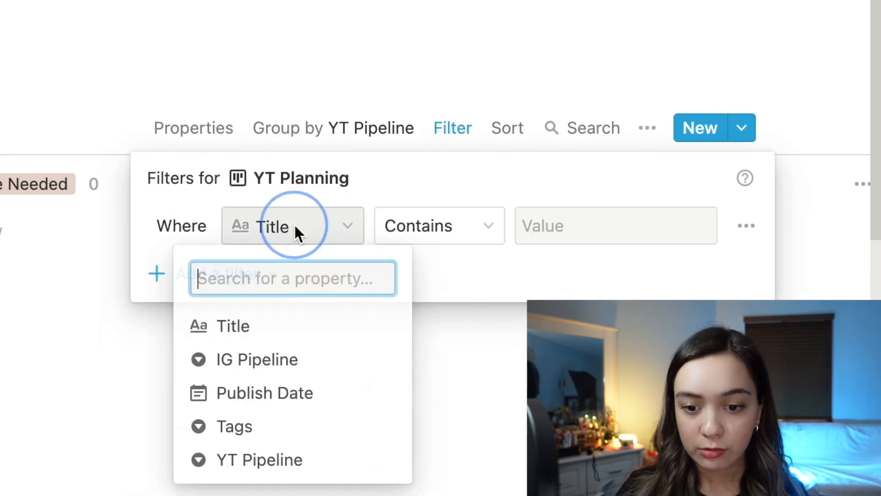
{"action": "left_click", "coordinate": [268, 426]}
{"action": "left_click", "coordinate": [589, 234]}
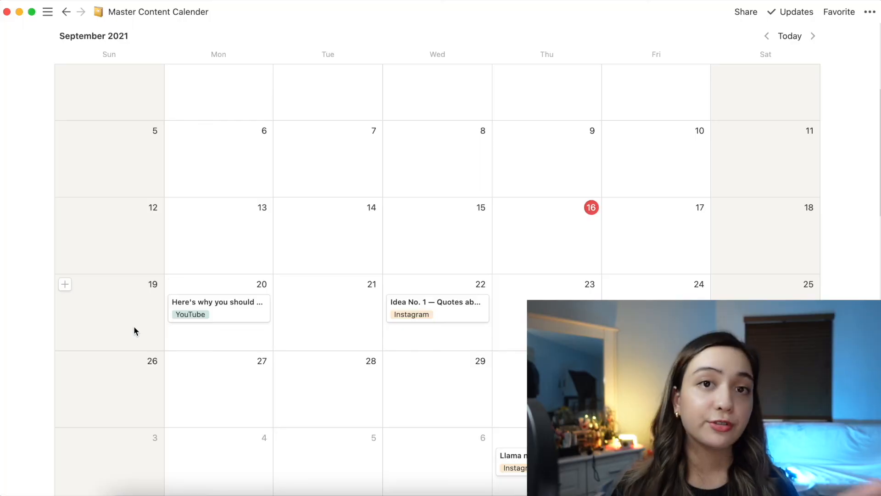
- Look over the database's All Content calendar and IG Planning table, ending on the YT Planning board
{"action": "scroll", "coordinate": [133, 326], "scroll_direction": "down", "scroll_amount": 2}
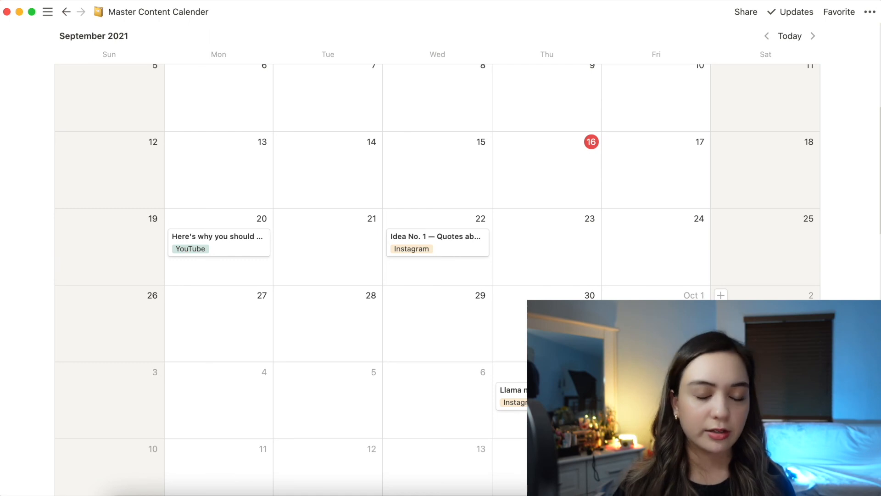
{"action": "scroll", "coordinate": [152, 254], "scroll_direction": "up", "scroll_amount": 10}
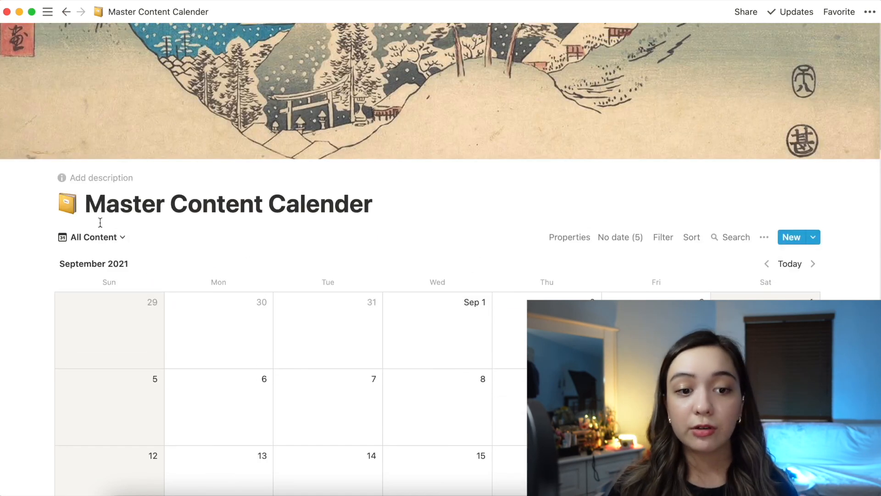
{"action": "left_click", "coordinate": [101, 237]}
{"action": "left_click", "coordinate": [78, 319]}
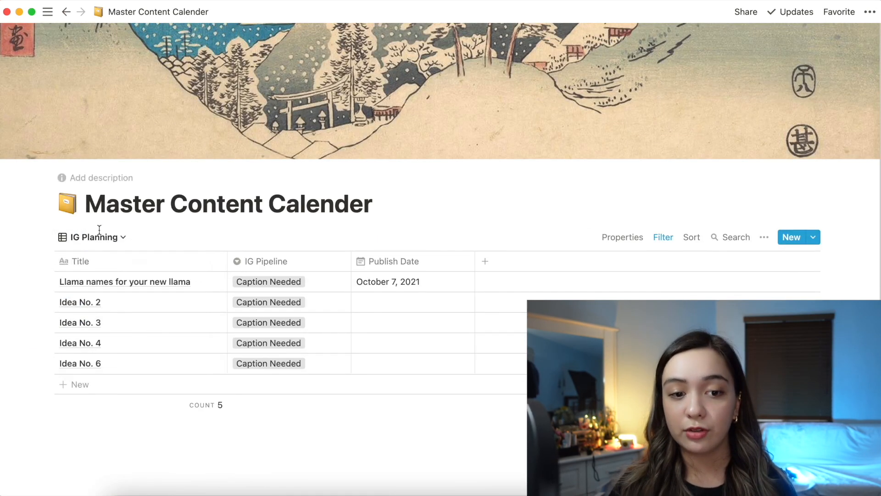
{"action": "left_click", "coordinate": [73, 236]}
{"action": "left_click", "coordinate": [82, 336]}
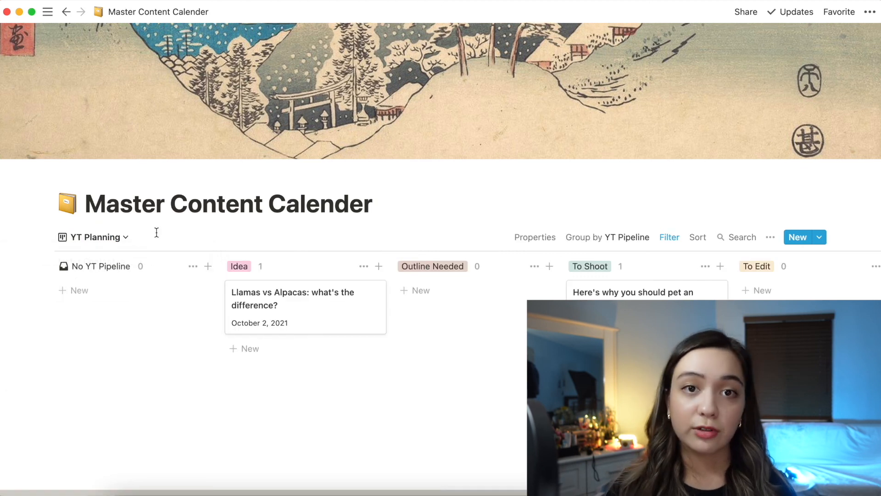